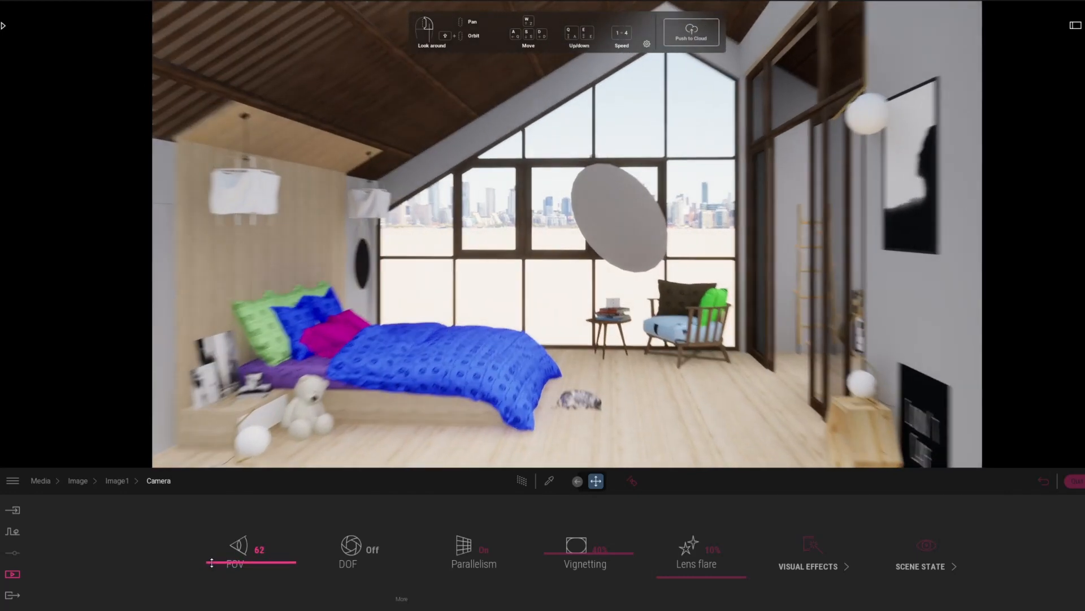
Set the camera's FOV to 60, reframe the bedroom slightly, and set the vignetting to 50%.
left_click(242, 552)
type("60")
key("Return")
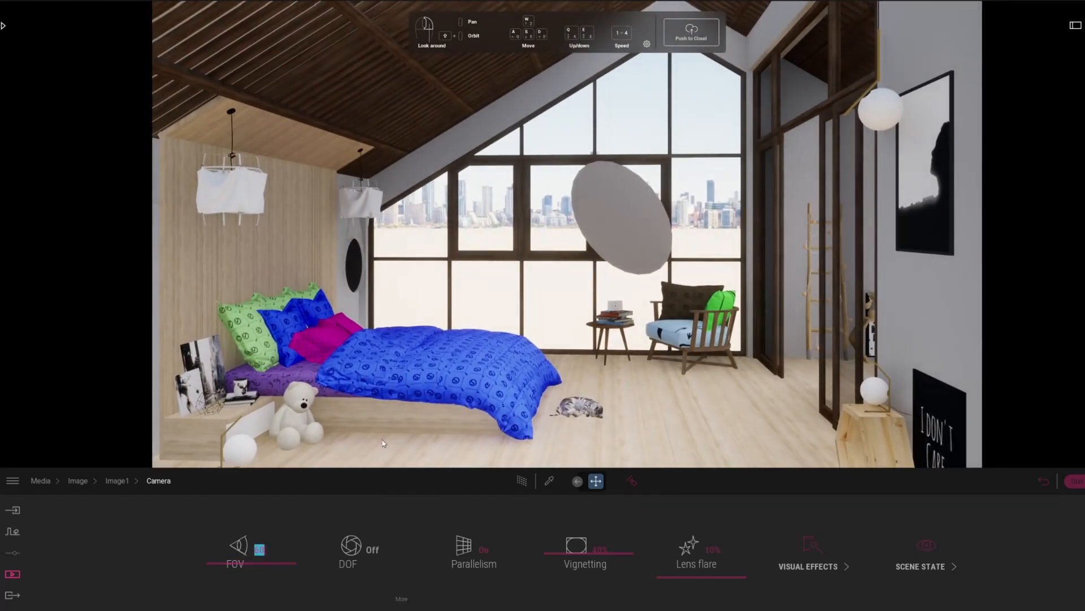
right_click_drag(482, 399, 482, 401)
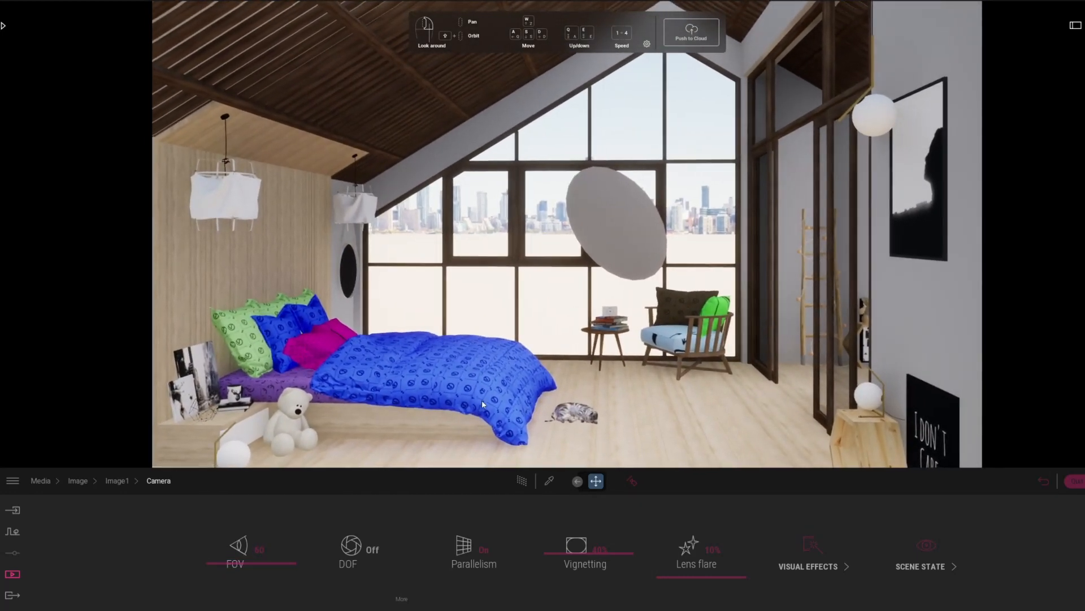
double_click(603, 552)
type("50")
key("Return")
Preview the bedroom with the Path Tracer, then return to the real-time view.
left_click(14, 573)
left_click(532, 485)
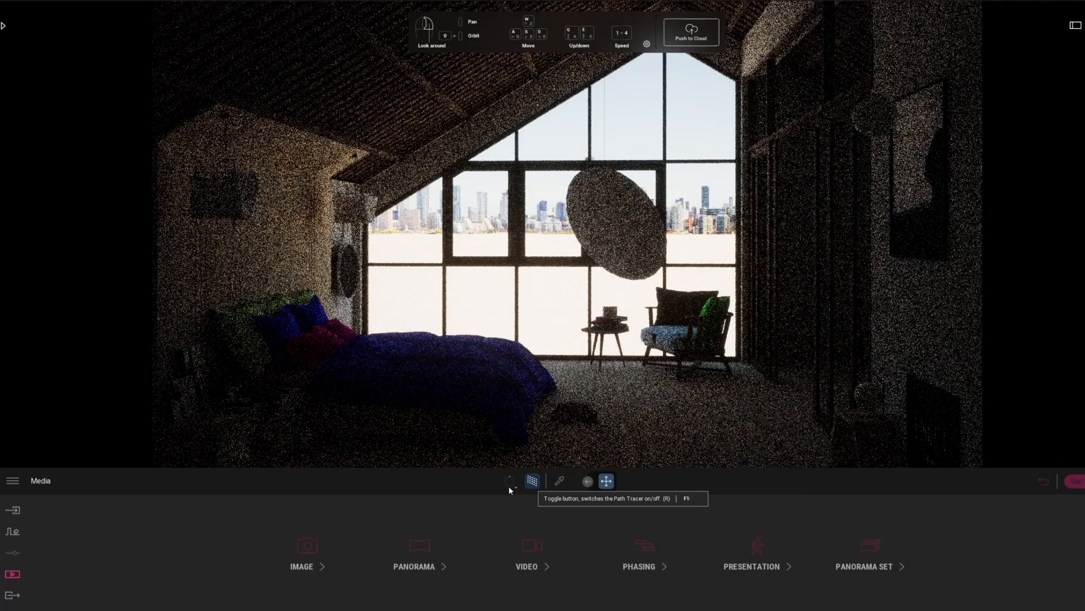
left_click(509, 483)
left_click(498, 407)
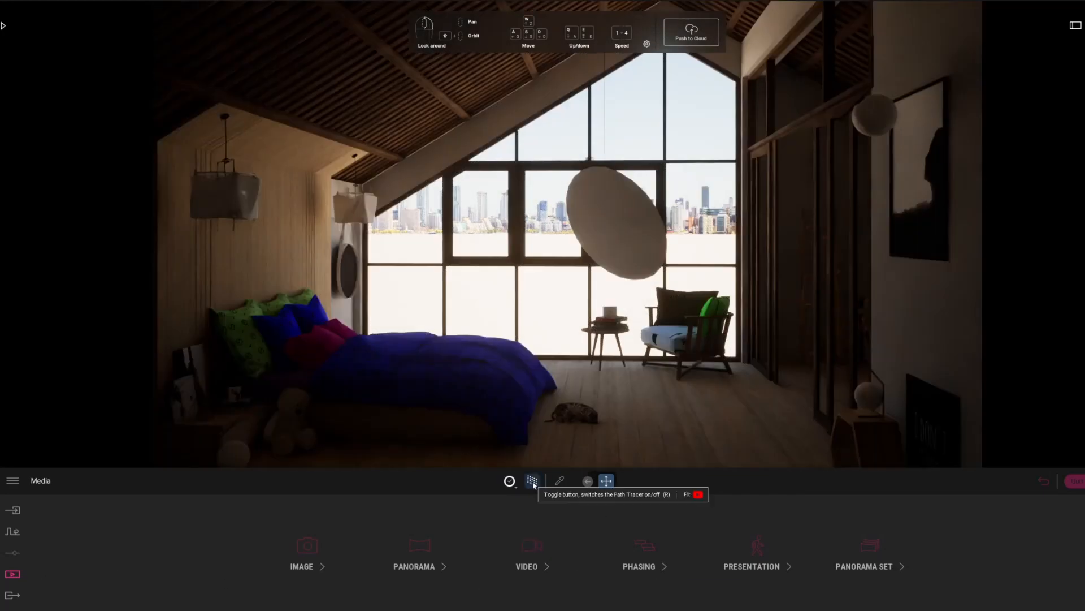
left_click(532, 481)
Open the skydome settings in Image1's lighting and rotate the skydome to 268°.
left_click(304, 567)
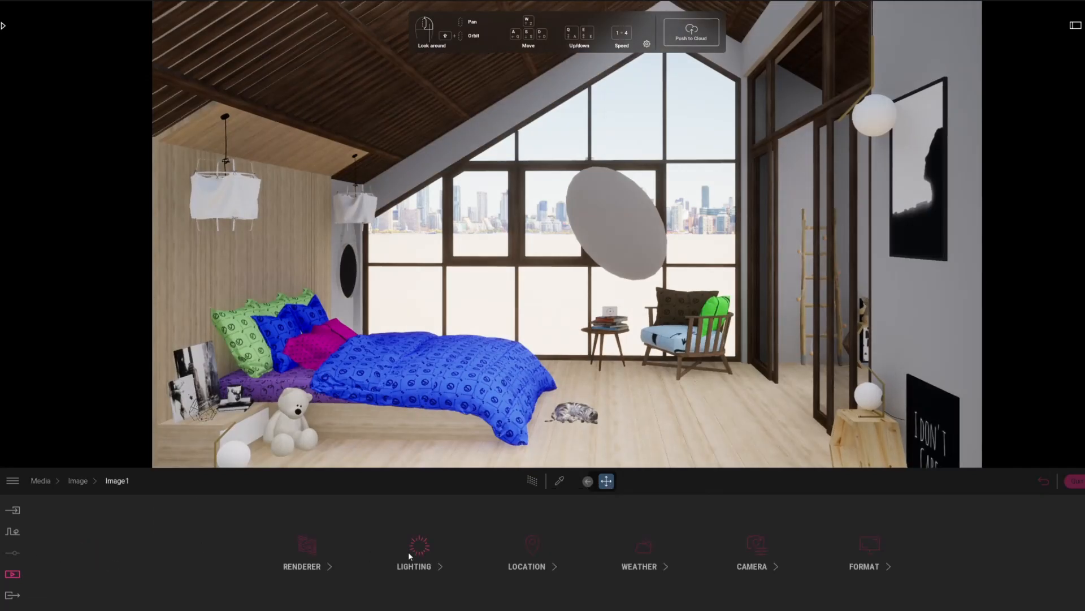
left_click(416, 547)
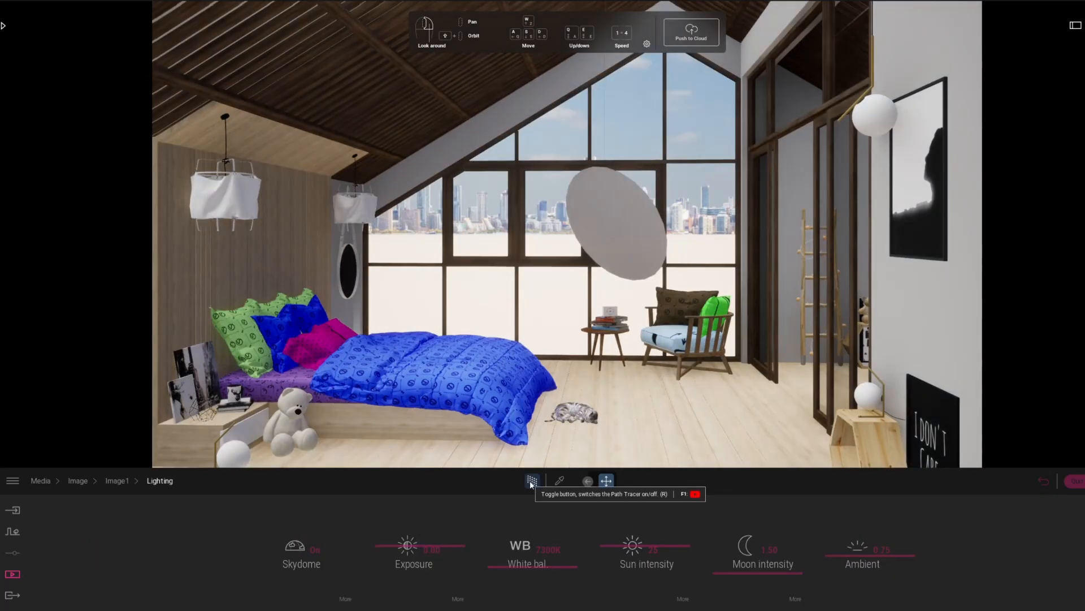
left_click(531, 481)
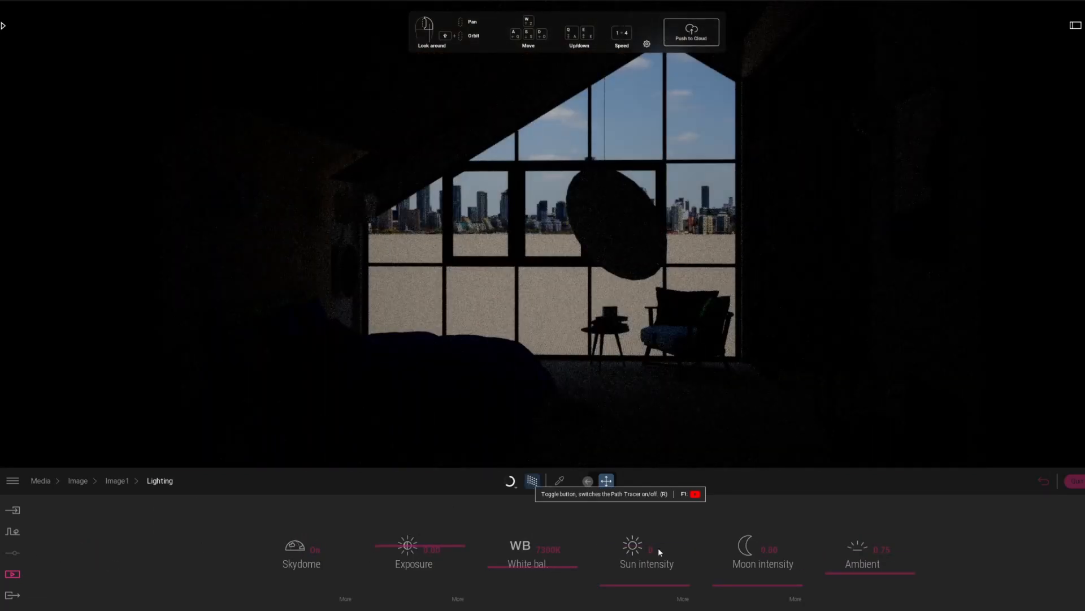
left_click(345, 599)
left_click_drag(663, 582, 660, 520)
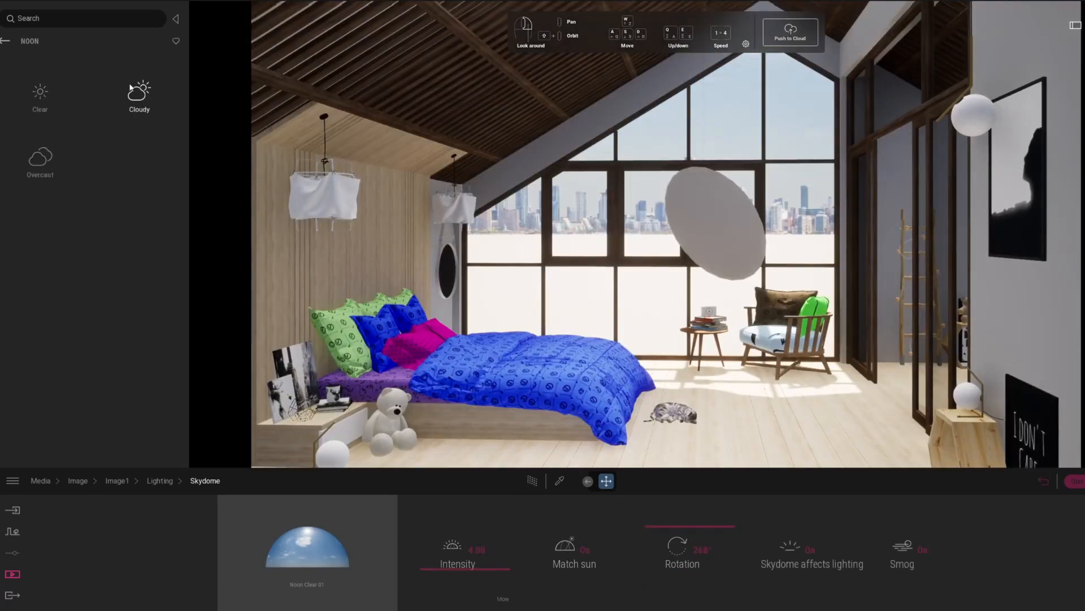
Replace the skydome with Noon Overcast 12 and turn on the Path Tracer.
left_click(39, 161)
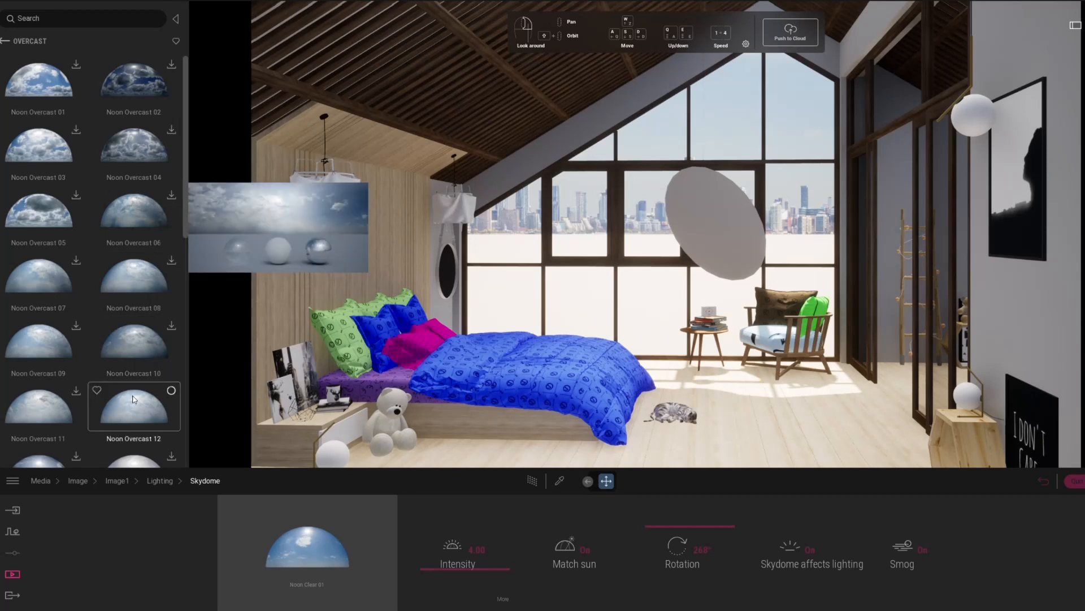
left_click_drag(132, 401, 315, 555)
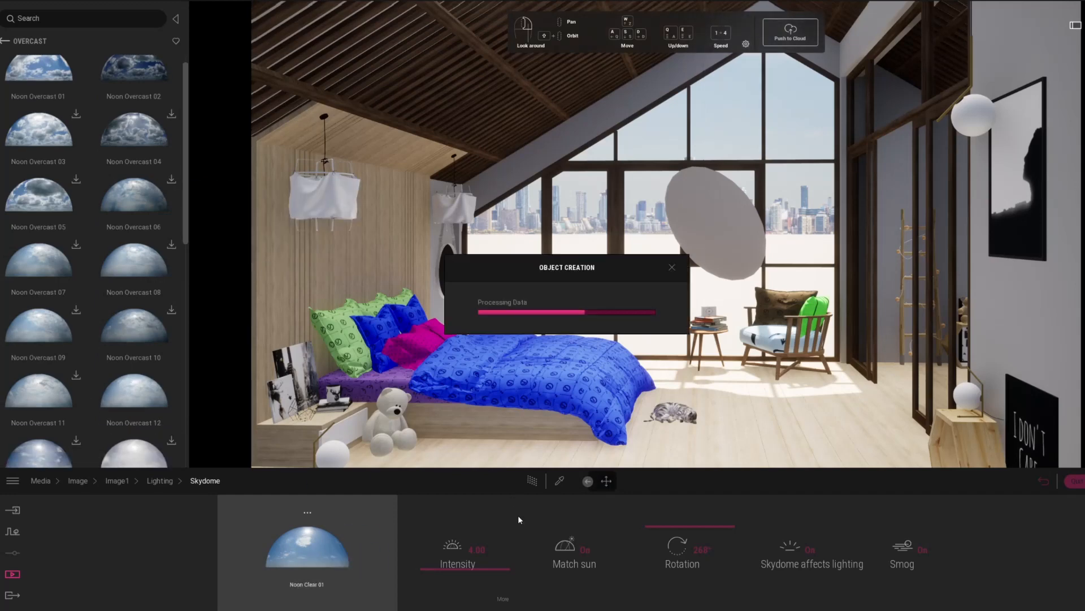
left_click(532, 481)
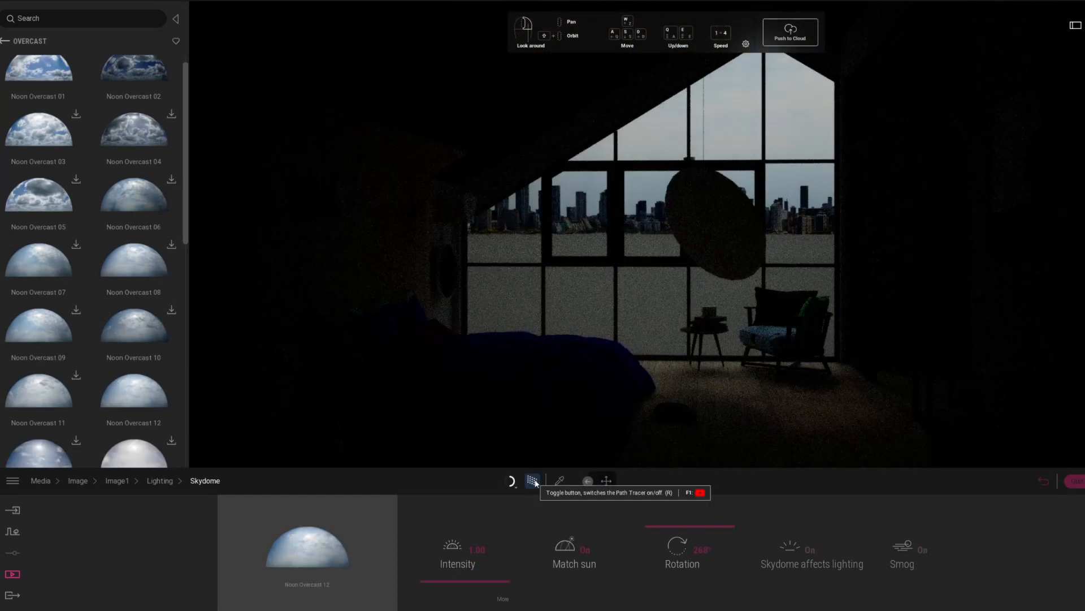
Rotate the overcast skydome to about 243° and raise its intensity to about 11.02.
left_click_drag(672, 532, 663, 601)
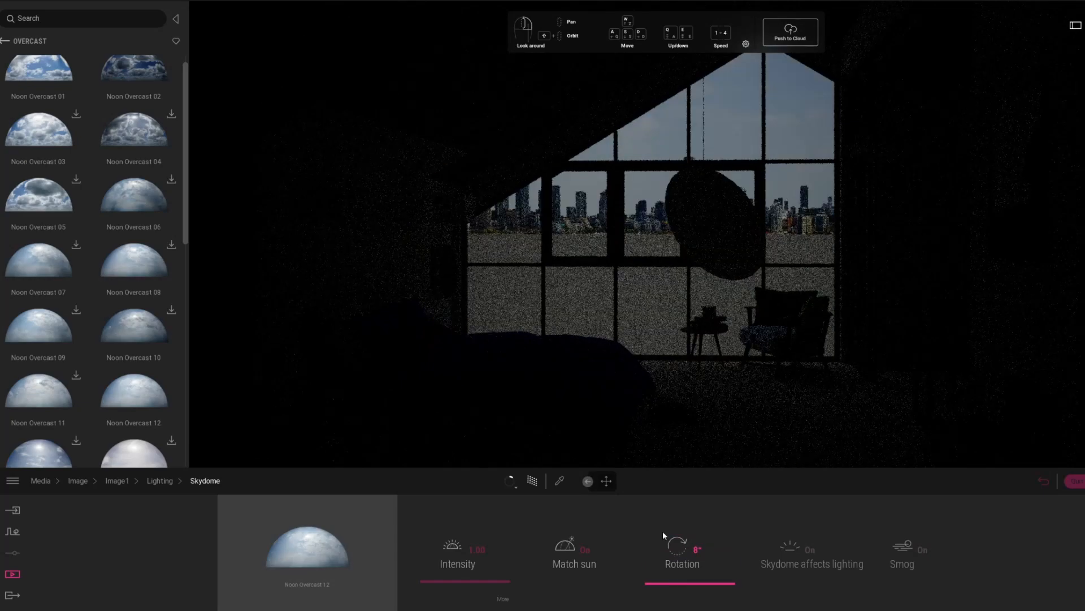
left_click_drag(665, 543, 662, 531)
left_click_drag(455, 573, 451, 544)
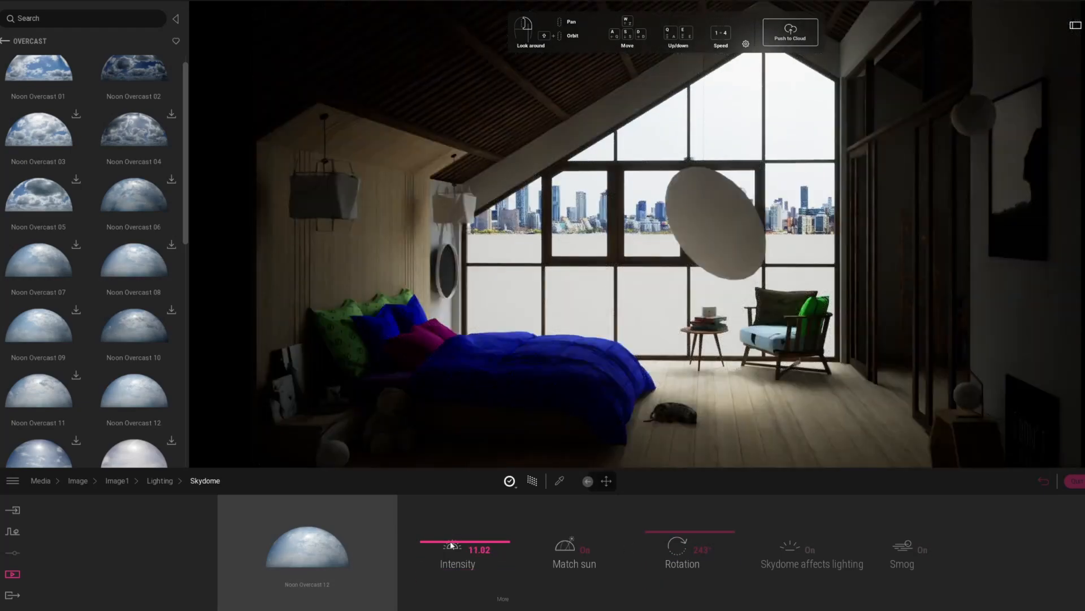
Pick the floor's material for editing and browse the wood parquet materials in the library.
left_click(4, 42)
left_click(3, 41)
left_click(40, 93)
left_click(559, 481)
left_click(752, 441)
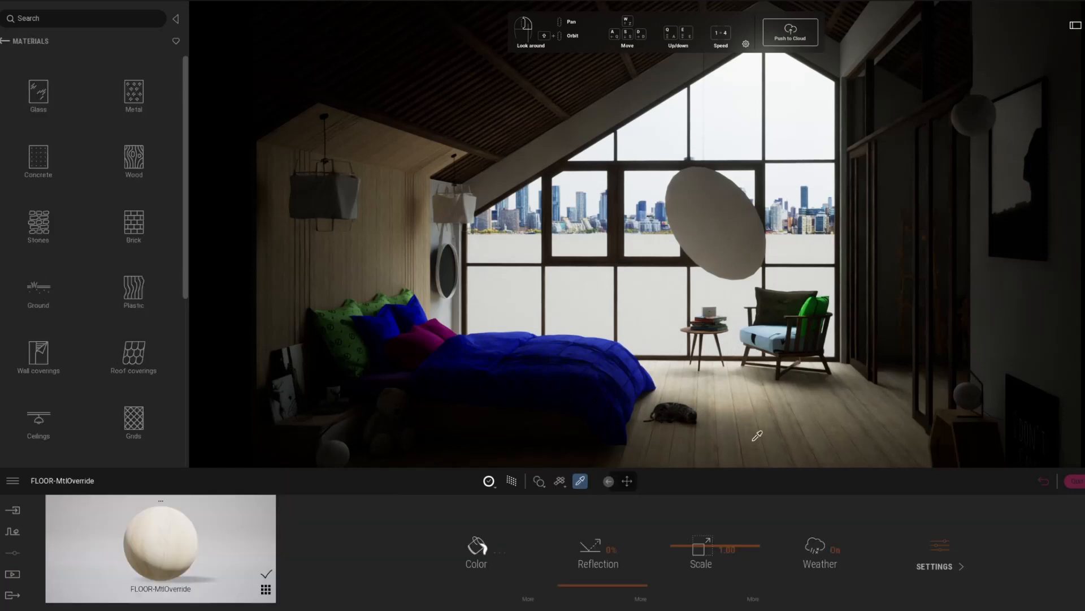
left_click(5, 41)
left_click(39, 93)
left_click(39, 156)
left_click(39, 152)
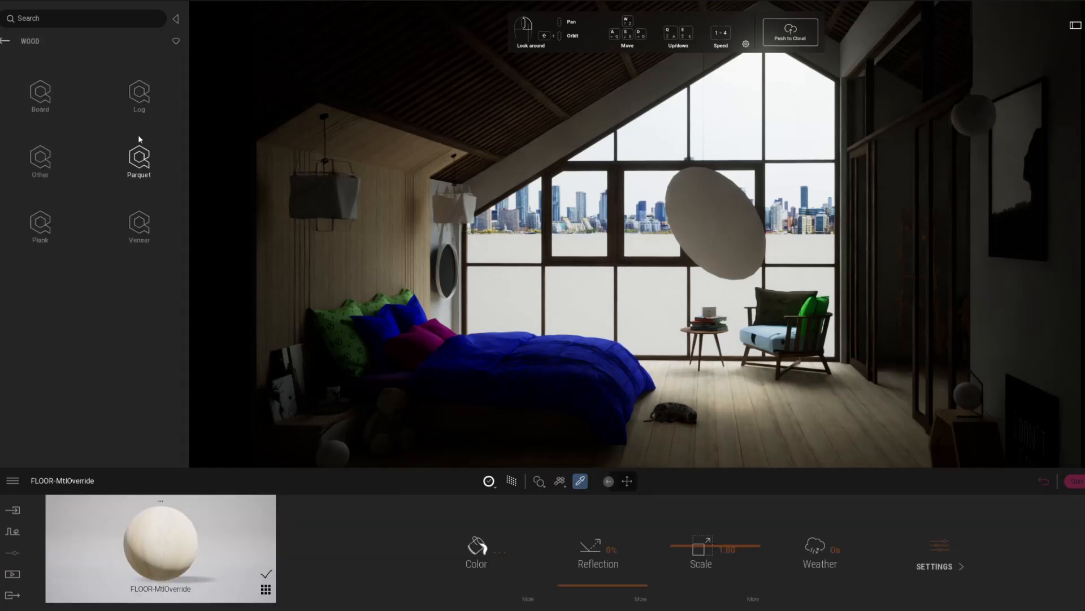
left_click(138, 151)
scroll(175, 311, "down", 10)
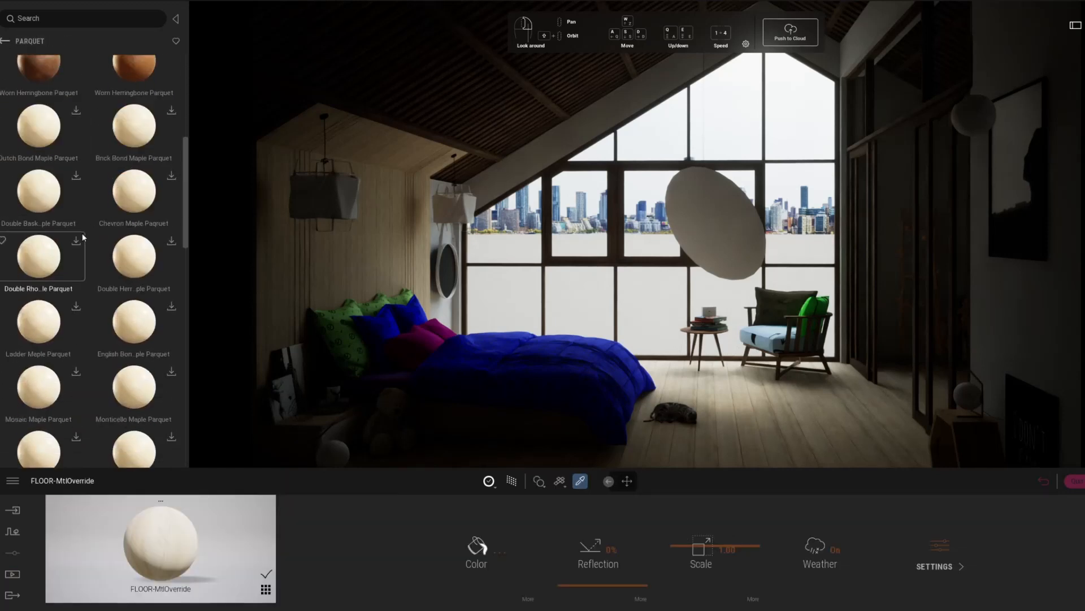
left_click_drag(175, 308, 179, 191)
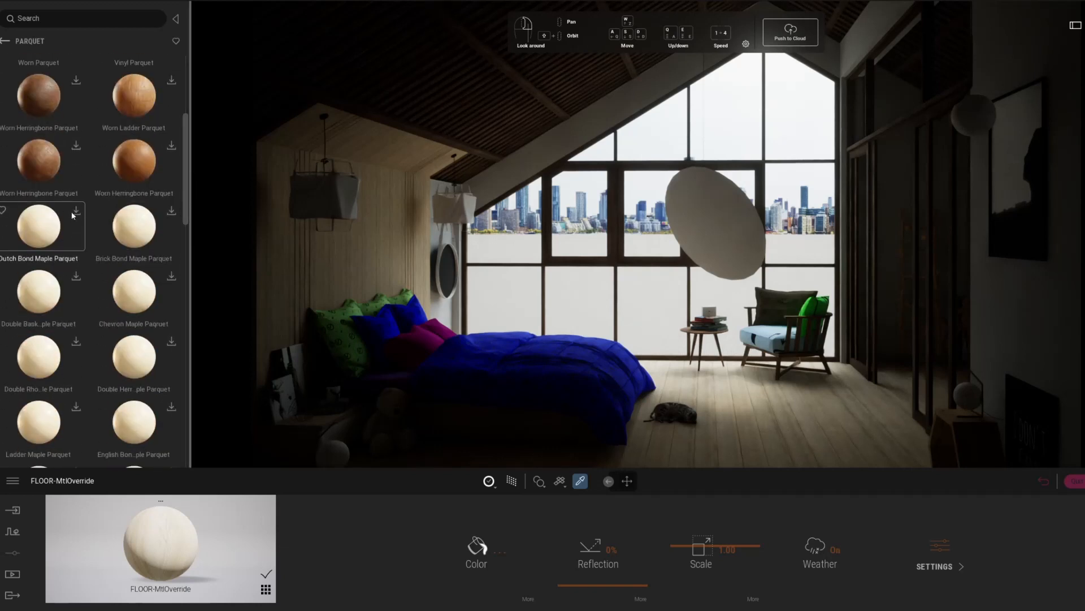
Apply Dutch Bond Maple Parquet to the floor, set its scale to about 1.82, and check it with the Path Tracer.
left_click_drag(71, 227, 844, 434)
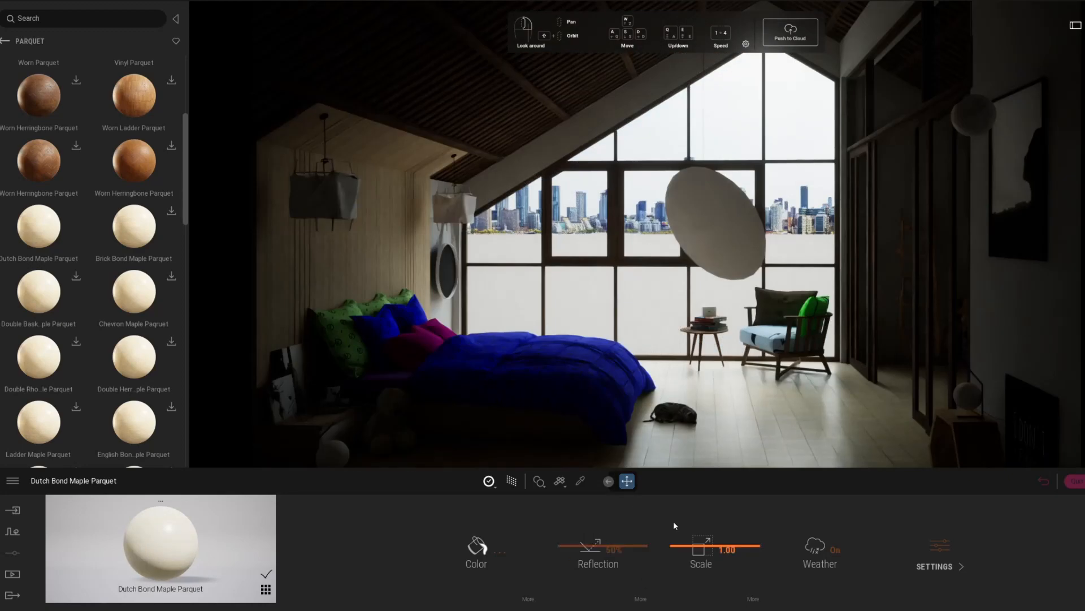
left_click_drag(683, 546, 698, 488)
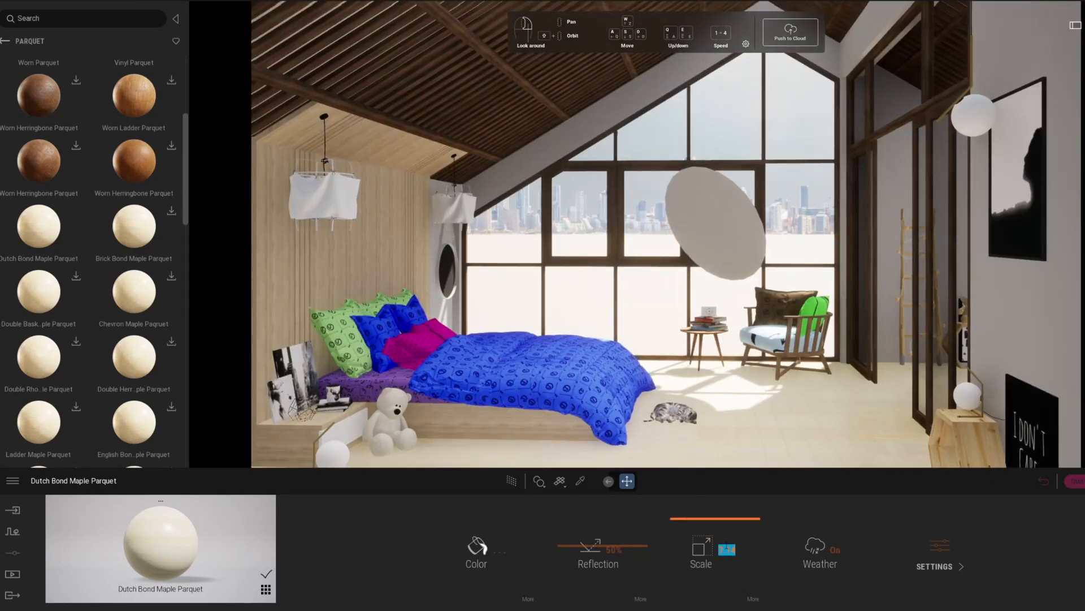
type("90")
key("Return")
right_click_drag(588, 294, 562, 513)
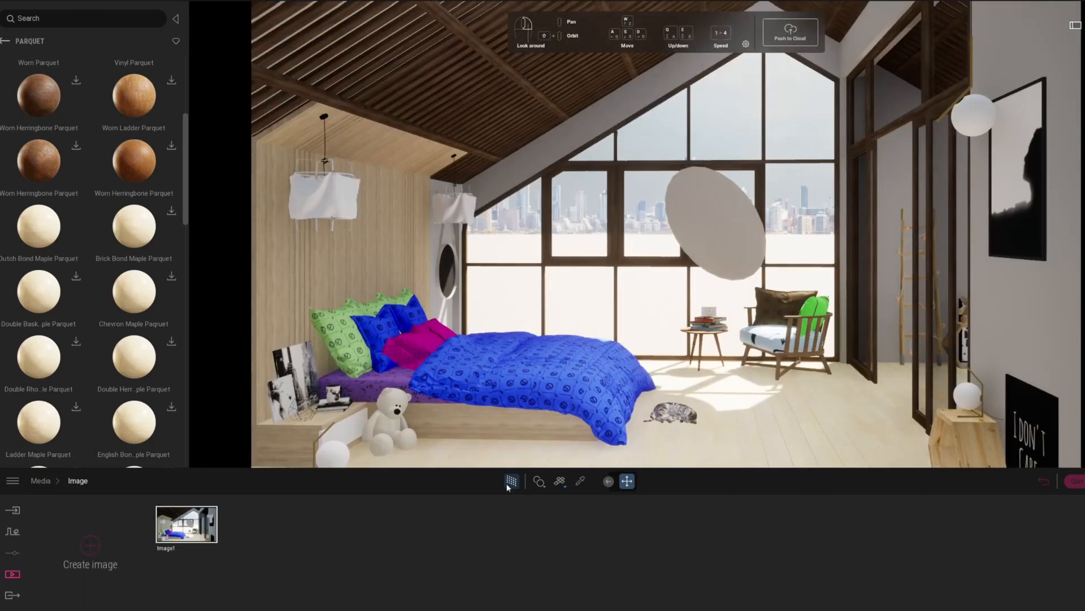
left_click(510, 482)
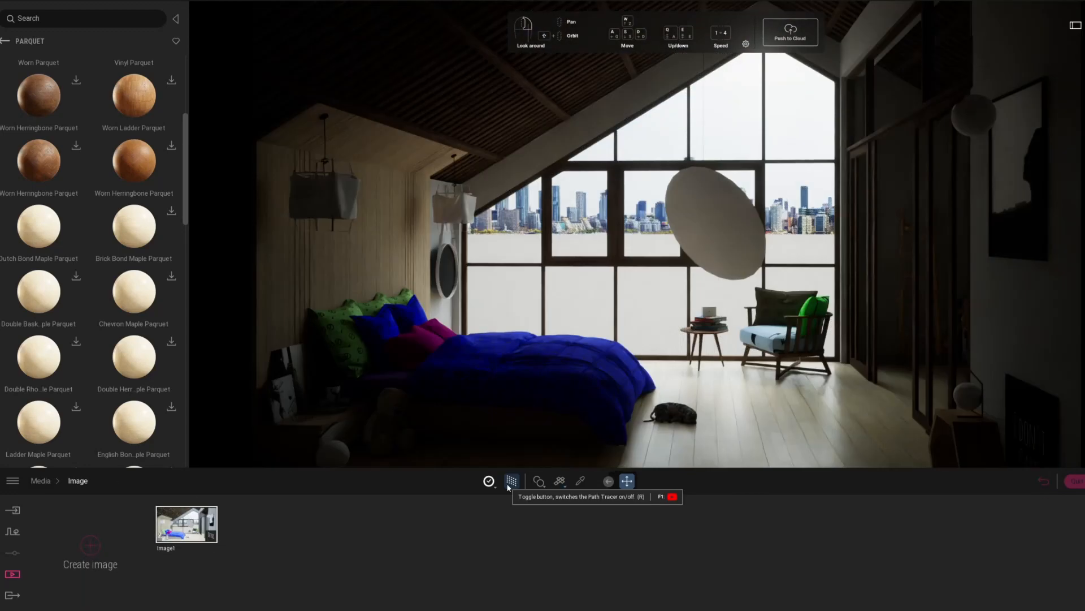
left_click(510, 482)
Replace the floor material with Brick Bond Maple Parquet and tint it with the color D0B9B4.
mouse_move(134, 227)
left_mouse_down()
mouse_move(839, 442)
mouse_move(789, 415)
left_mouse_up()
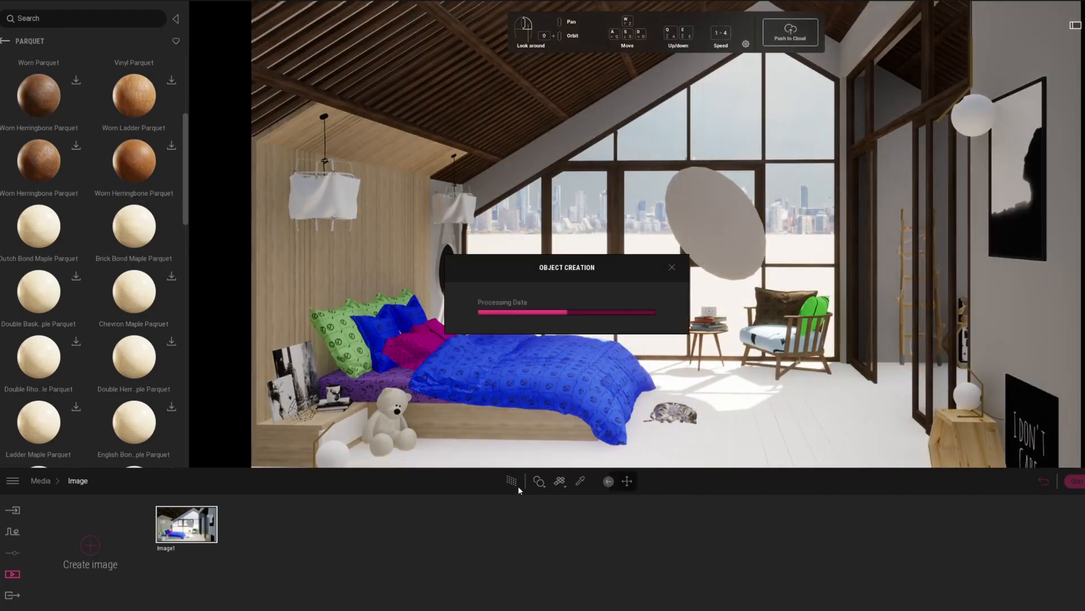
left_click(511, 482)
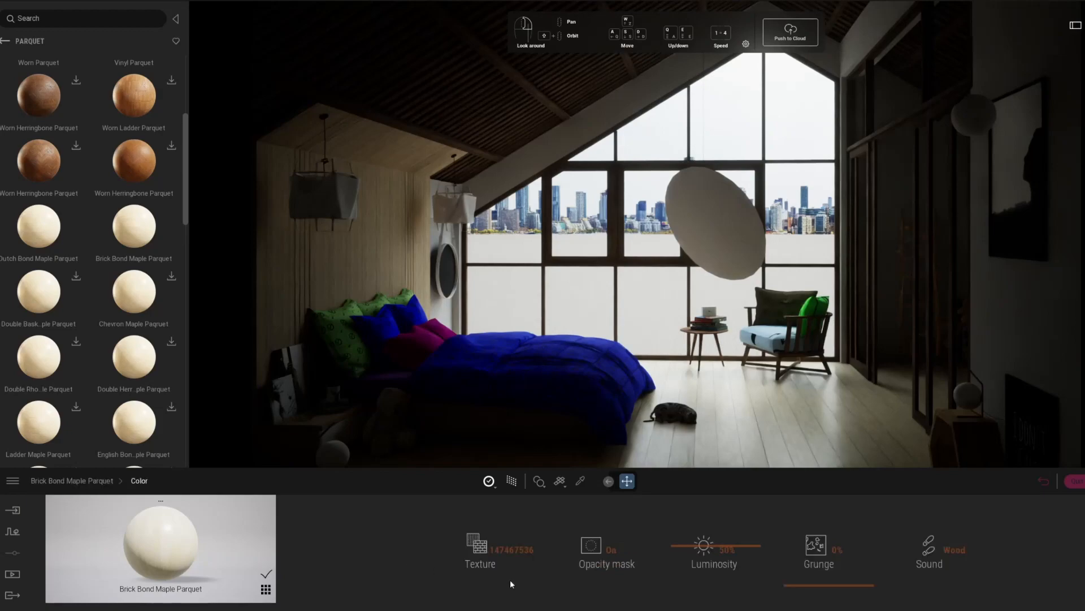
left_click(98, 480)
left_click(476, 546)
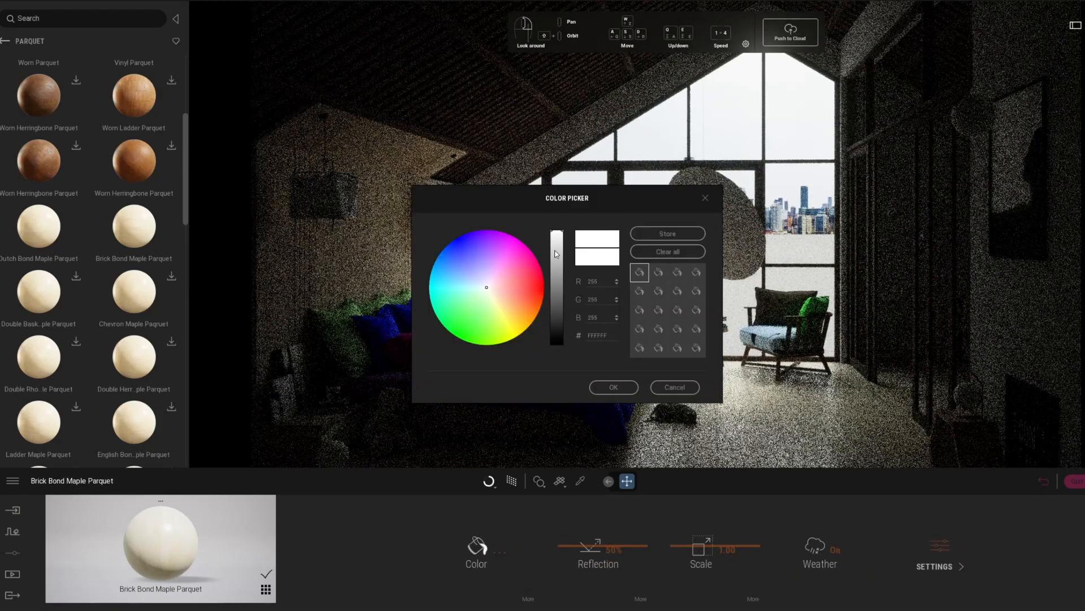
left_click_drag(491, 291, 496, 291)
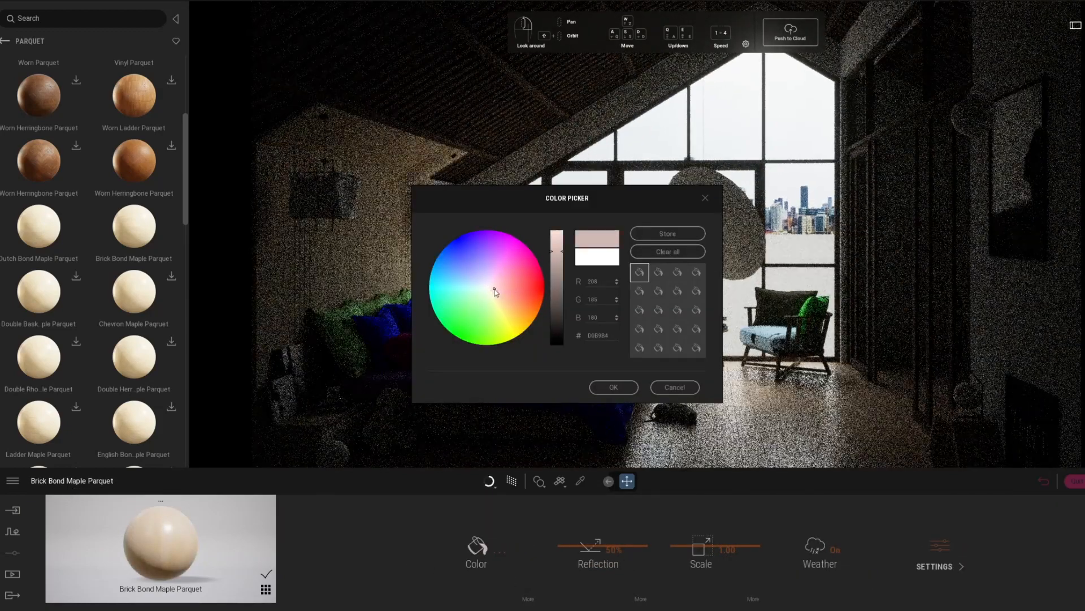
left_click(618, 391)
Find the plain fabrics in the material library and apply the grey Fabric Plain to the green back pillows.
left_click(5, 42)
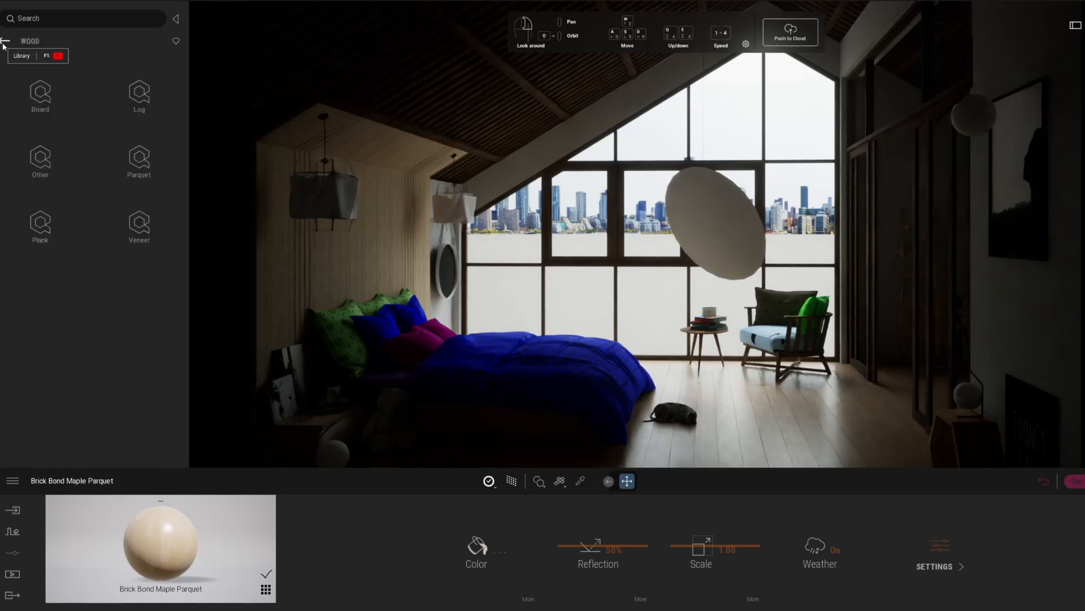
left_click(4, 42)
scroll(56, 182, "down", 6)
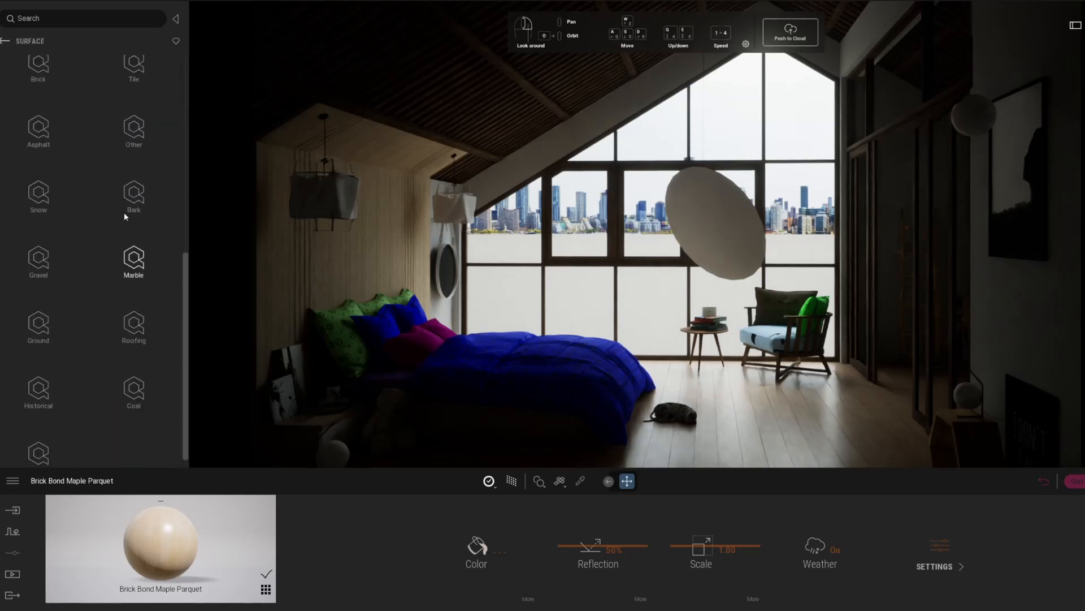
scroll(124, 212, "up", 6)
left_click(41, 166)
left_click(136, 160)
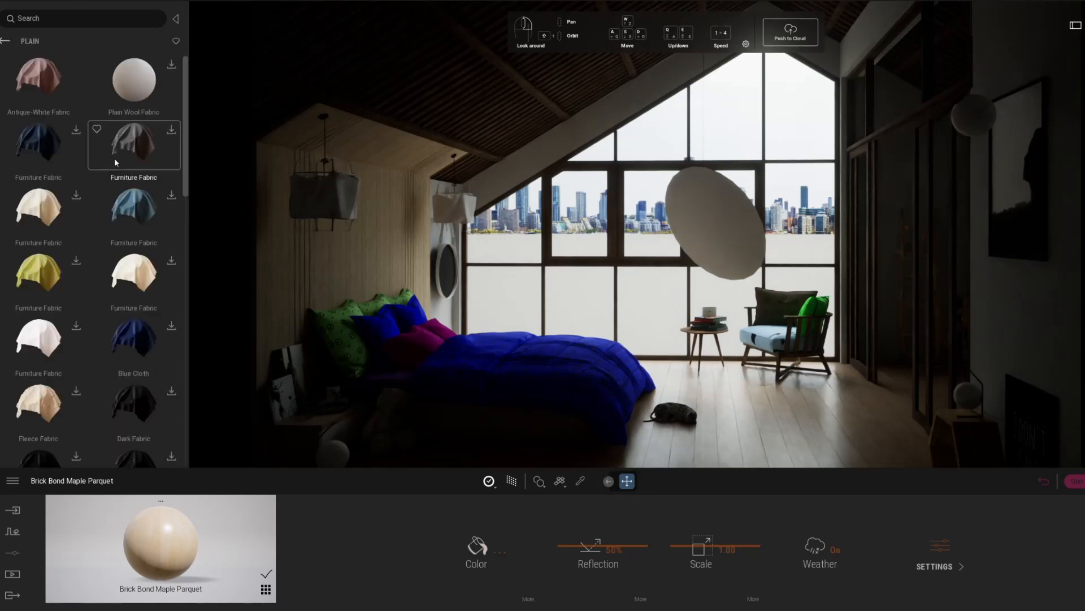
scroll(79, 202, "down", 1)
scroll(80, 201, "down", 9)
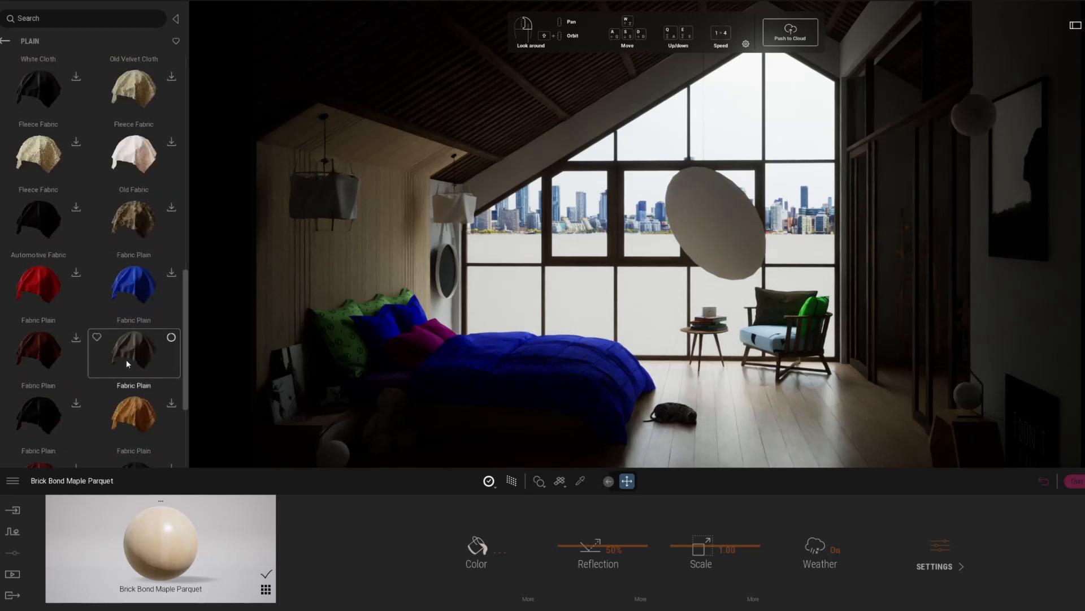
left_click_drag(127, 364, 366, 372)
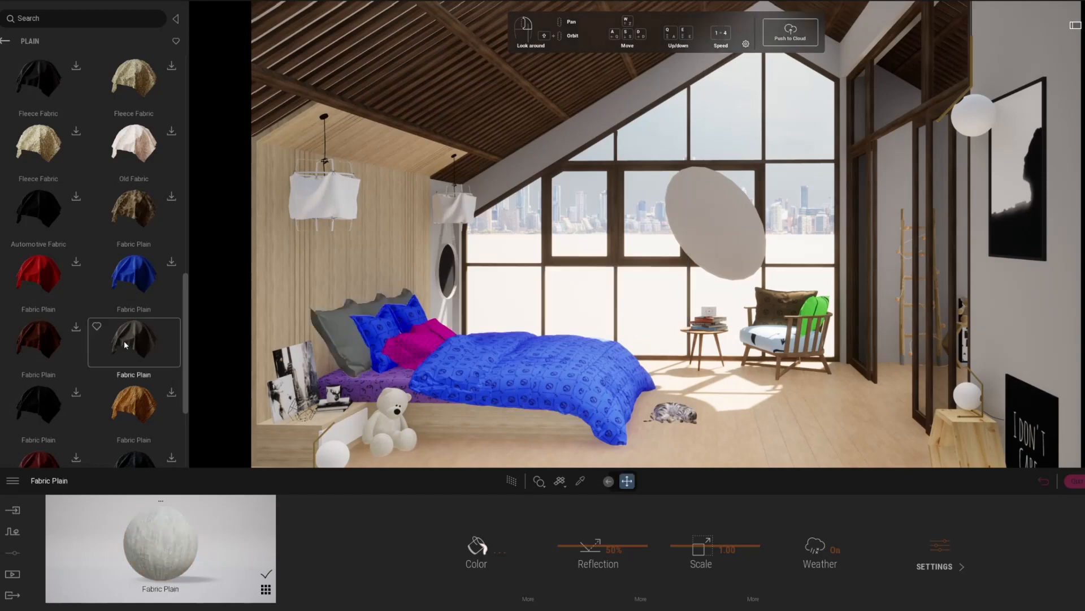
Apply grey Fabric Plain to the magenta cushion and white Furniture Fabric to the blue pillows, duvet and sheet, then preview with the Path Tracer.
scroll(125, 346, "down", 3)
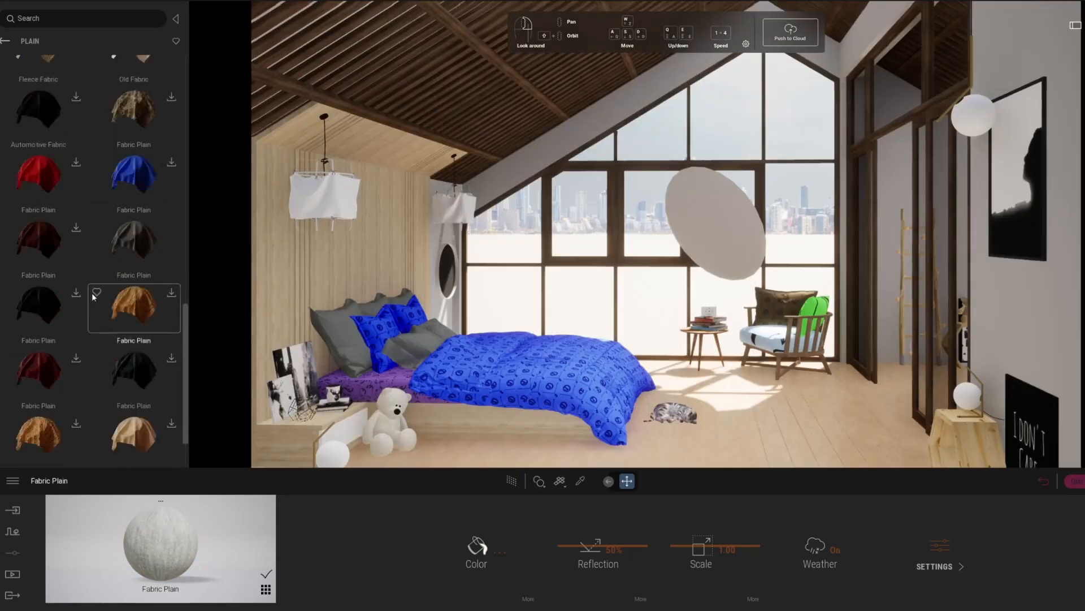
scroll(131, 271, "up", 8)
left_click_drag(134, 229, 389, 334)
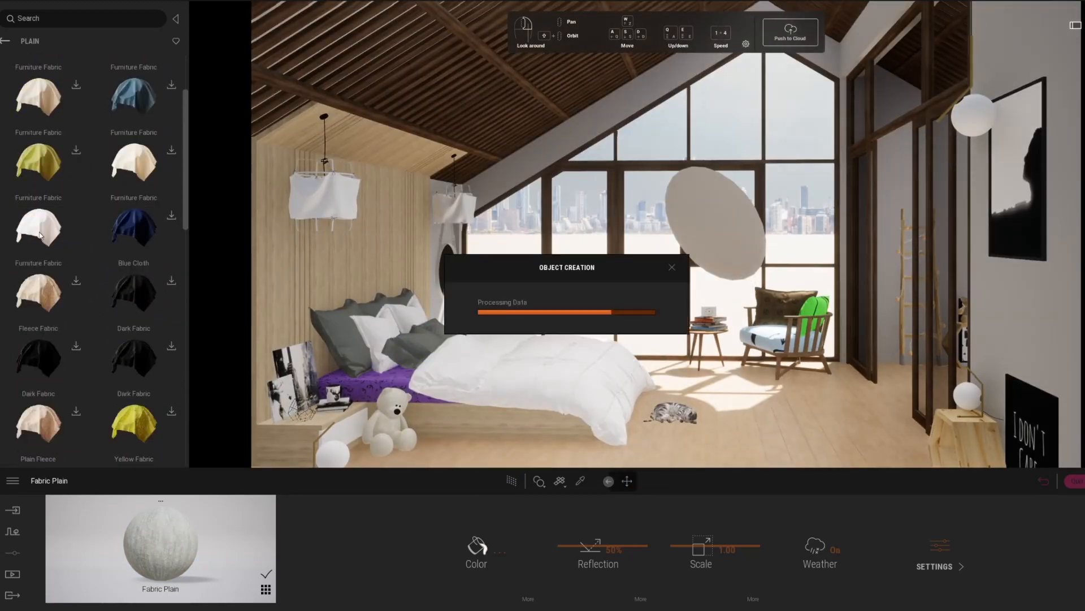
left_click_drag(42, 235, 370, 384)
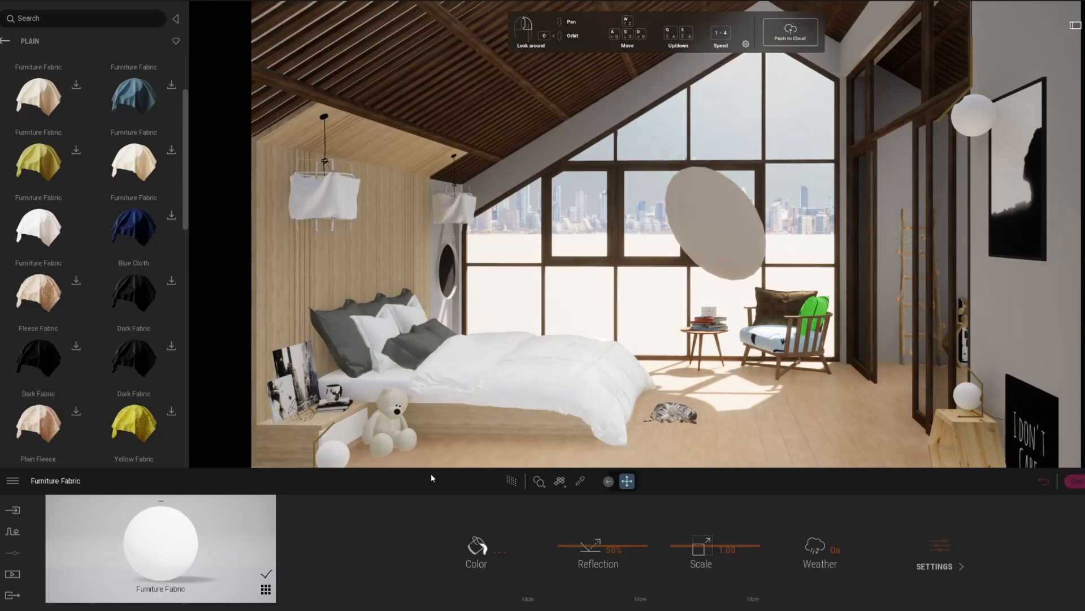
left_click(512, 481)
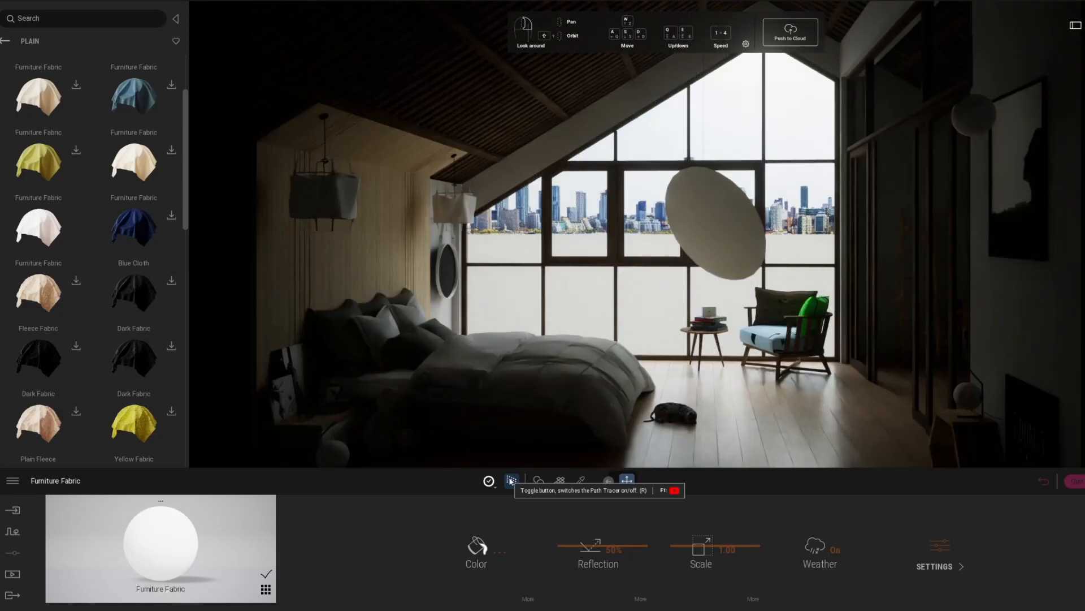
left_click(512, 480)
Place an omnidirectional light in the pendant lampshade beside the bed and focus the view on it.
left_click(4, 41)
left_click(4, 42)
left_click(4, 41)
left_click(127, 172)
left_click_drag(45, 82, 324, 205)
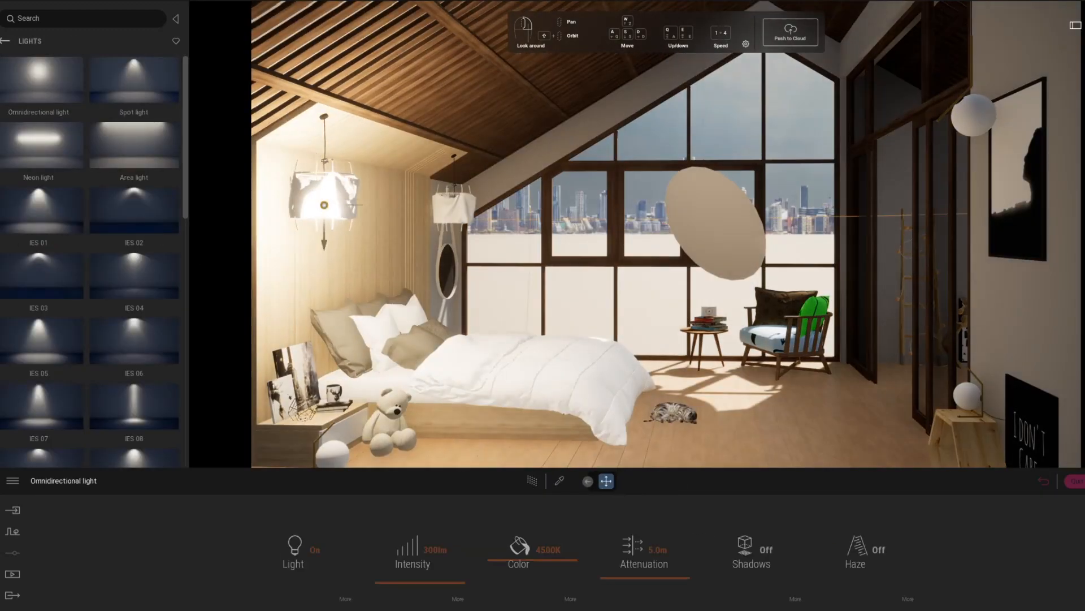
key("f")
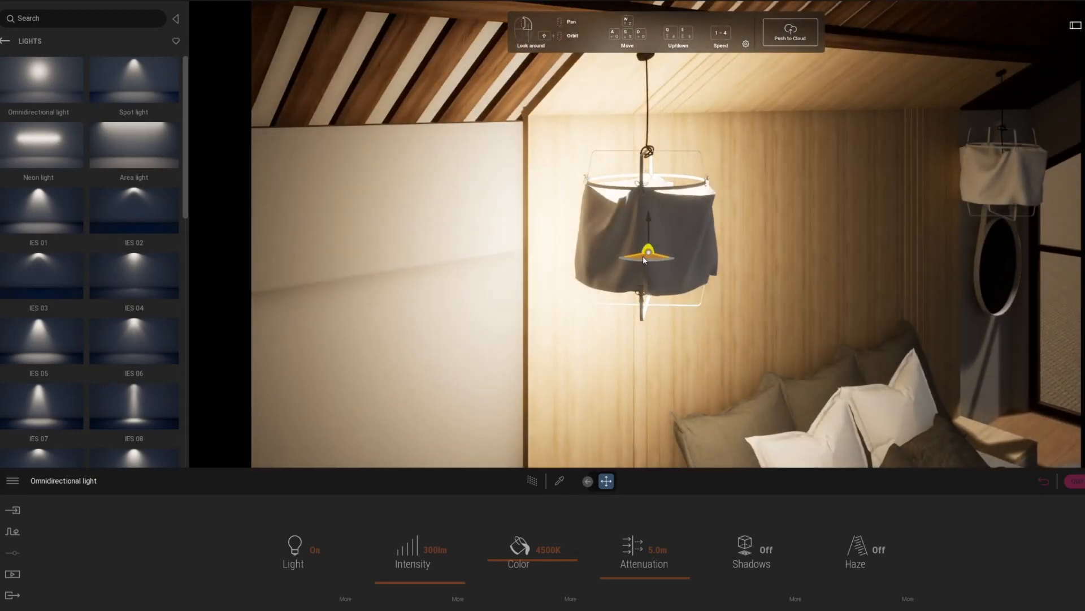
Select both omnidirectional lights in the pendant lampshades, set their intensity to 50 lm, and preview the room with the Path Tracer.
scroll(1012, 177, "down", 3)
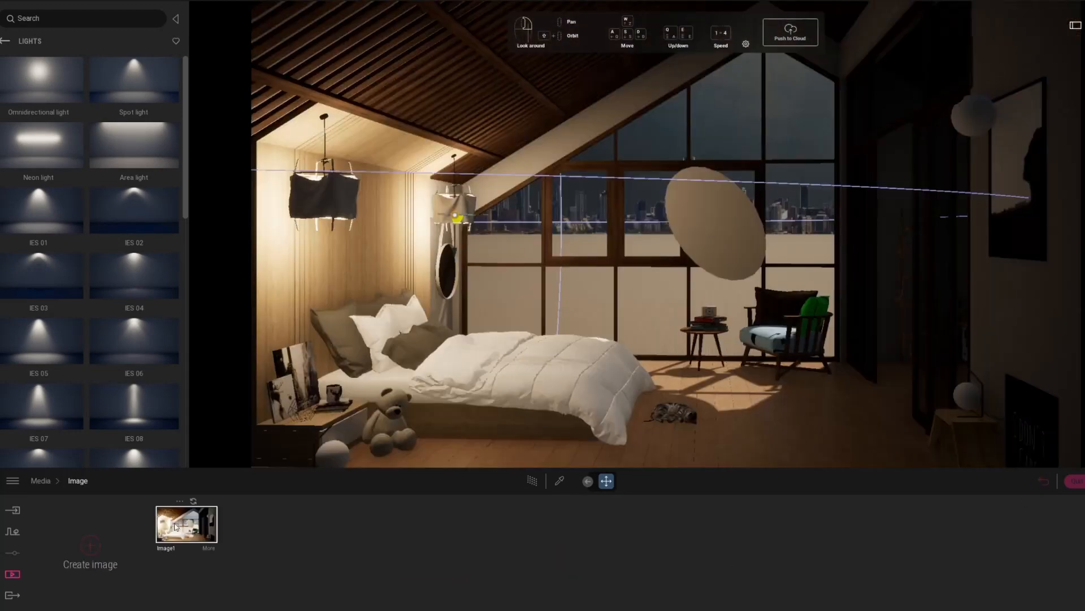
left_click(533, 481)
left_click(1083, 19)
left_click(1080, 408)
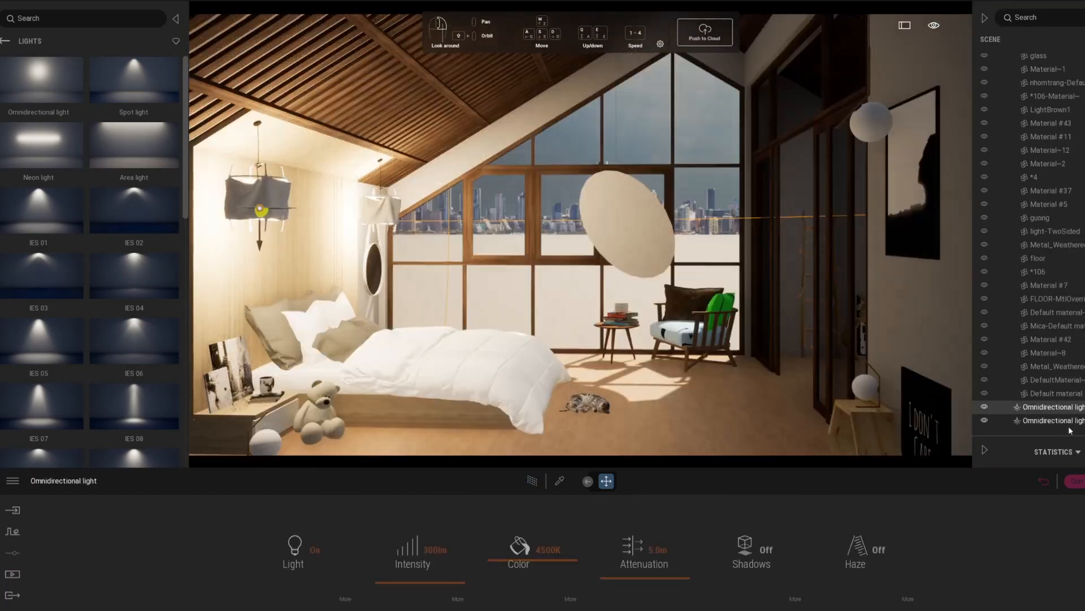
type("50")
key("Return")
left_click(532, 480)
Lower the pendant lights' intensity to 5 lm and finally to 1 lm in the path-traced preview.
left_click(436, 549)
type("5")
key("Return")
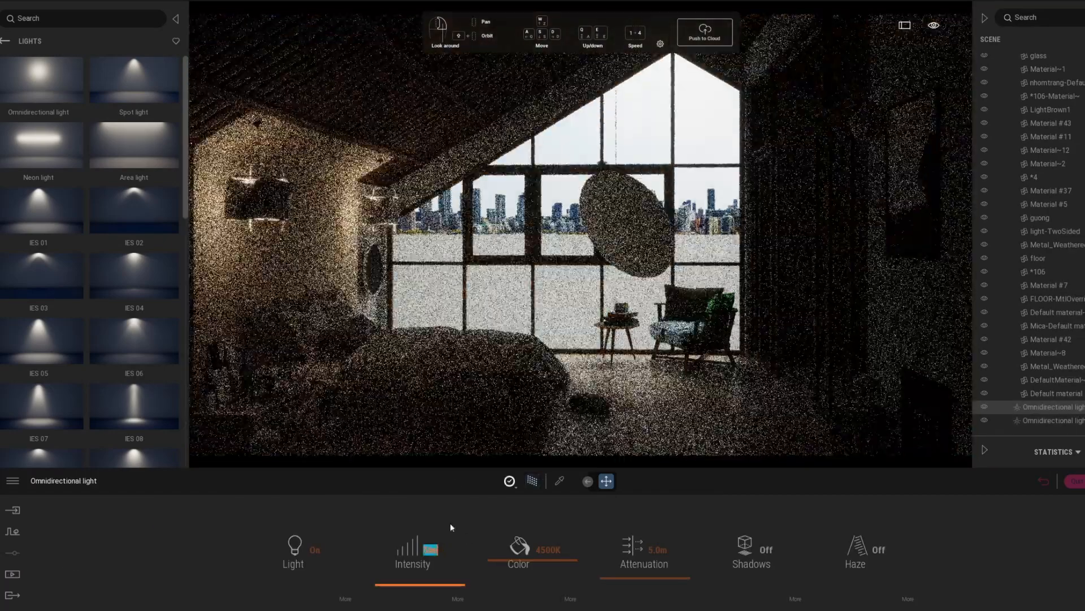
type("1")
key("Return")
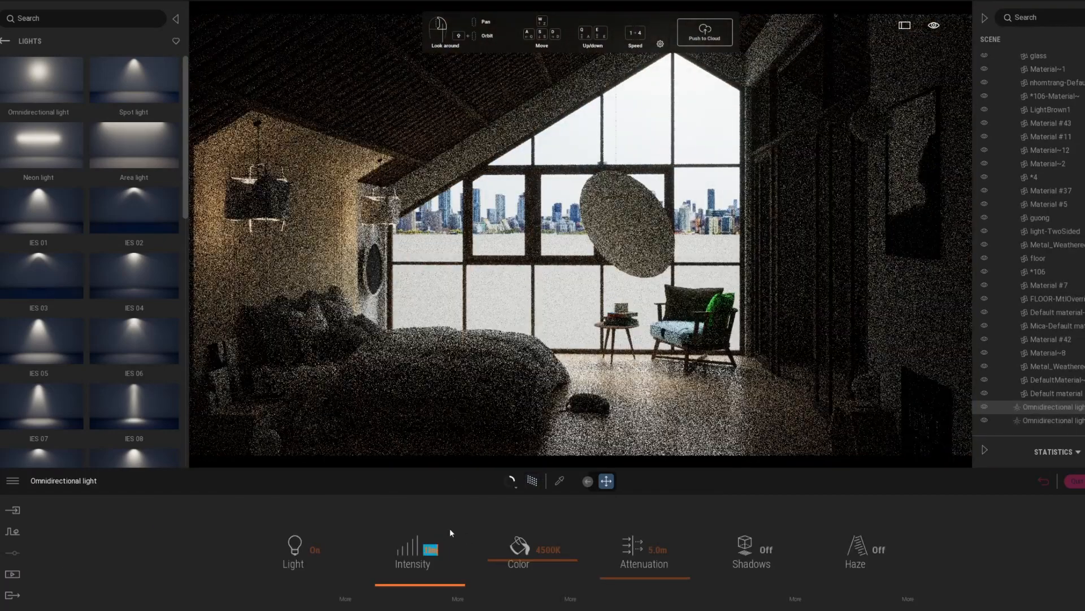
Set the pendant lights' color temperature to 4375K and turn on their shadows.
left_click_drag(507, 560, 507, 565)
left_click(752, 557)
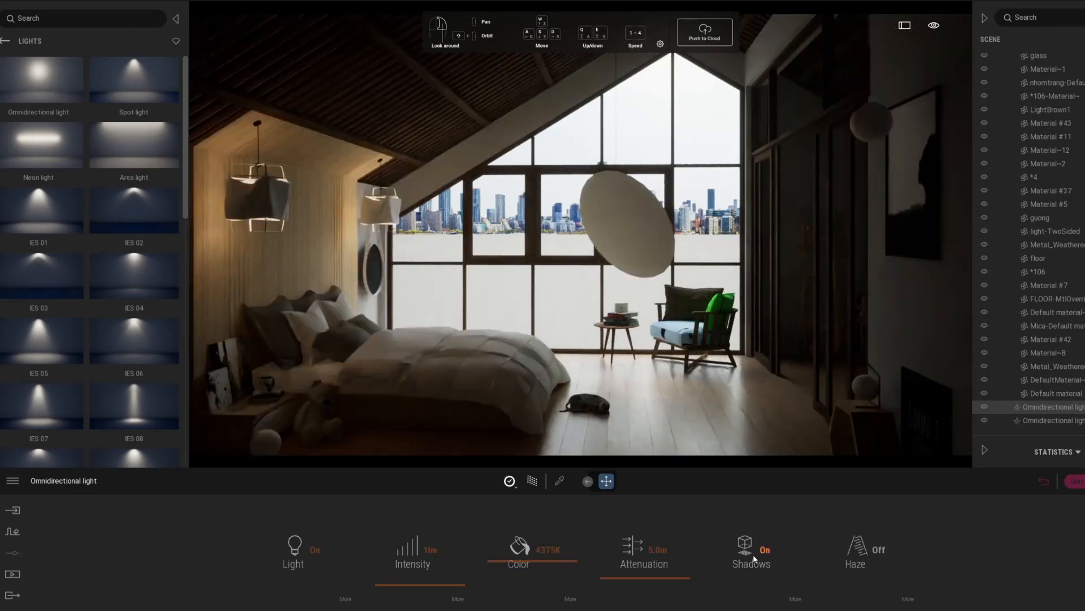
Tint the pendant lights with a warm color of RGB 255, 237, 217 and set their intensity to 2 lm.
left_click(571, 599)
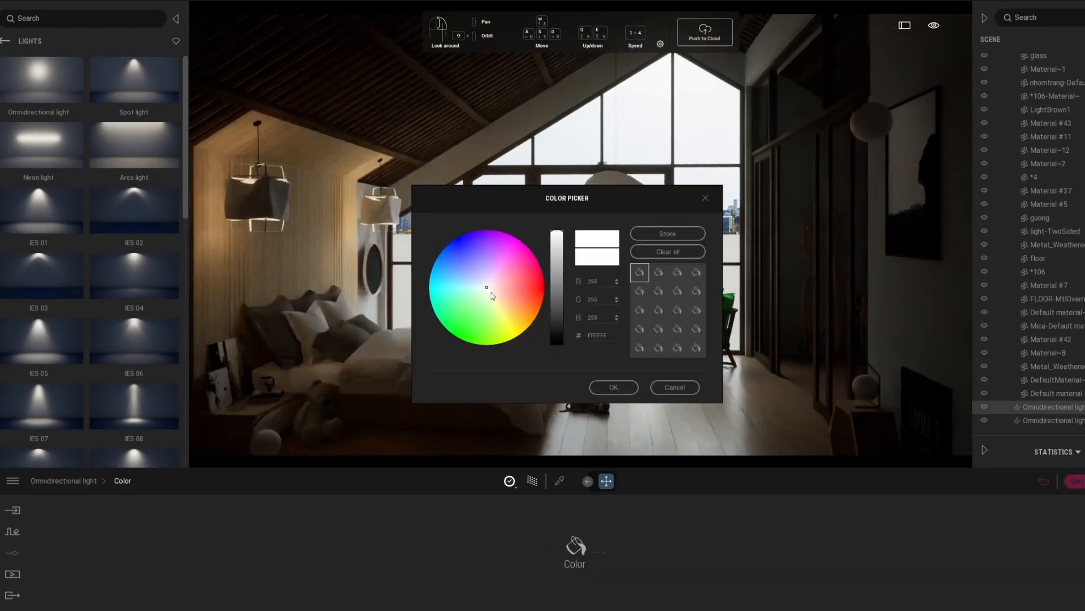
left_click(495, 280)
left_click(496, 289)
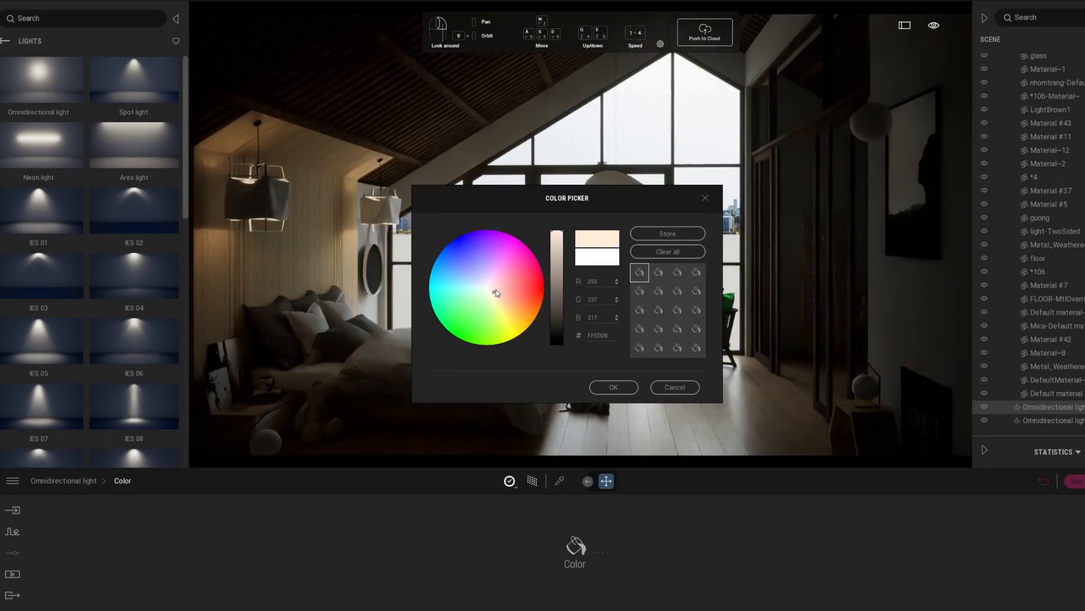
left_click(614, 387)
key("Return")
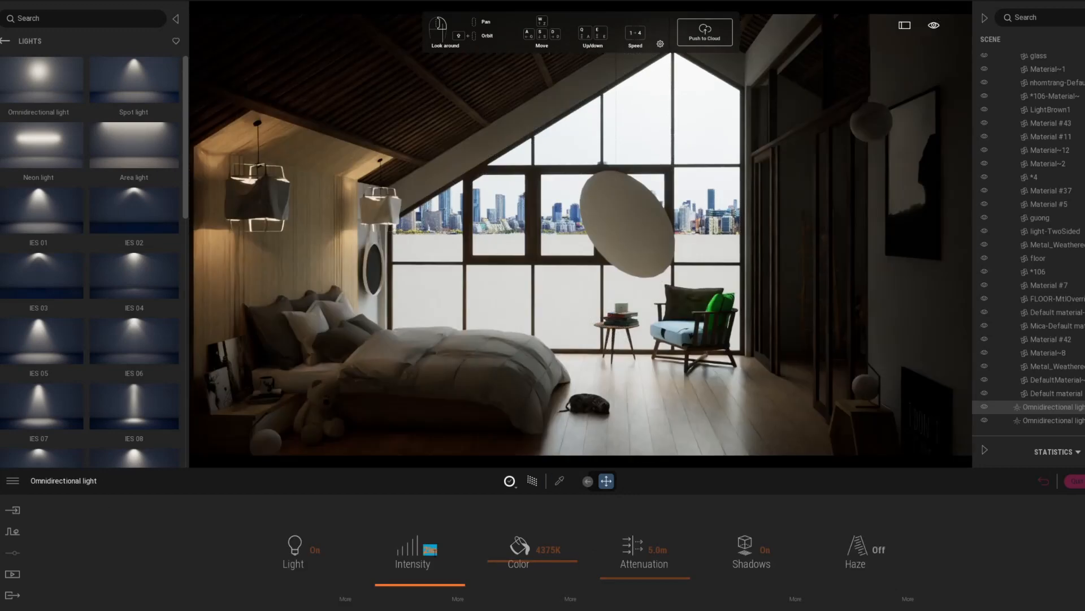
Copy an omnidirectional light and move the copy into the alcove with the ladder behind the glass doors.
left_click(531, 482)
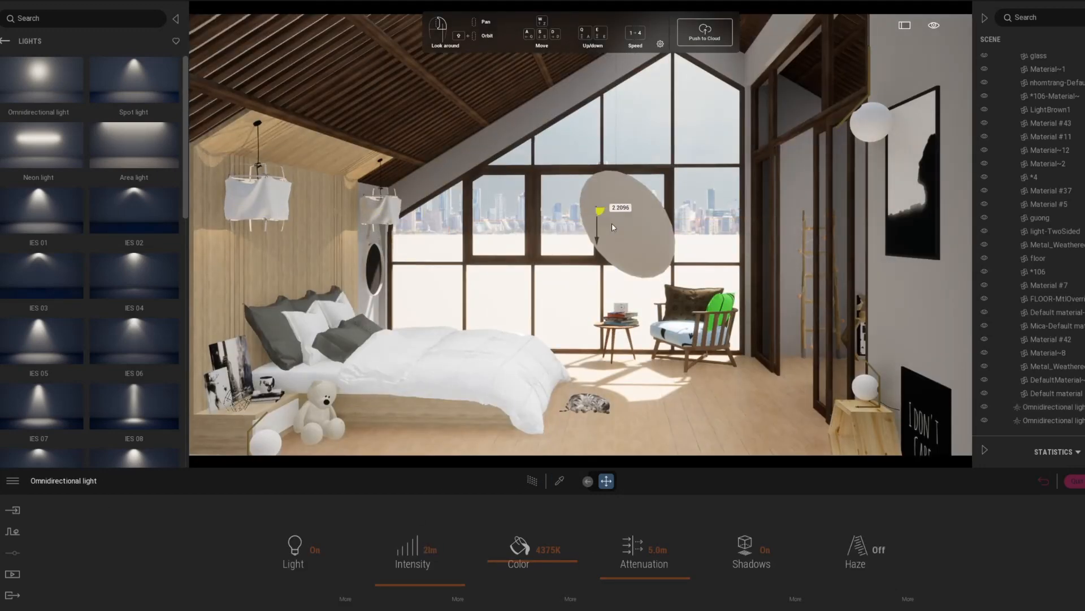
left_click_drag(612, 223, 614, 223, "shift")
left_click(539, 355)
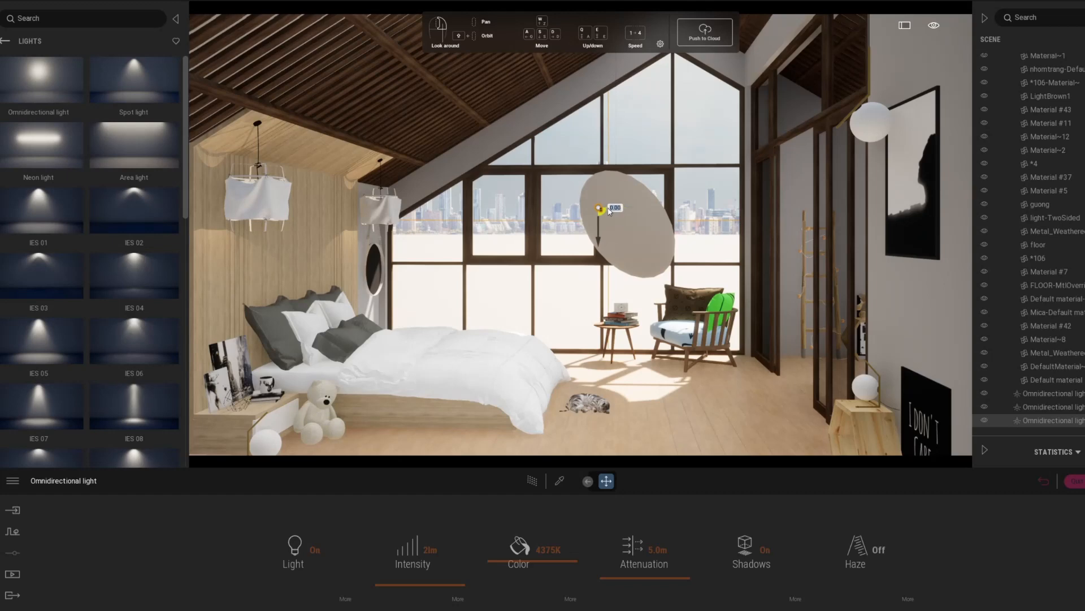
scroll(608, 209, "up", 3)
right_click_drag(907, 227, 725, 213)
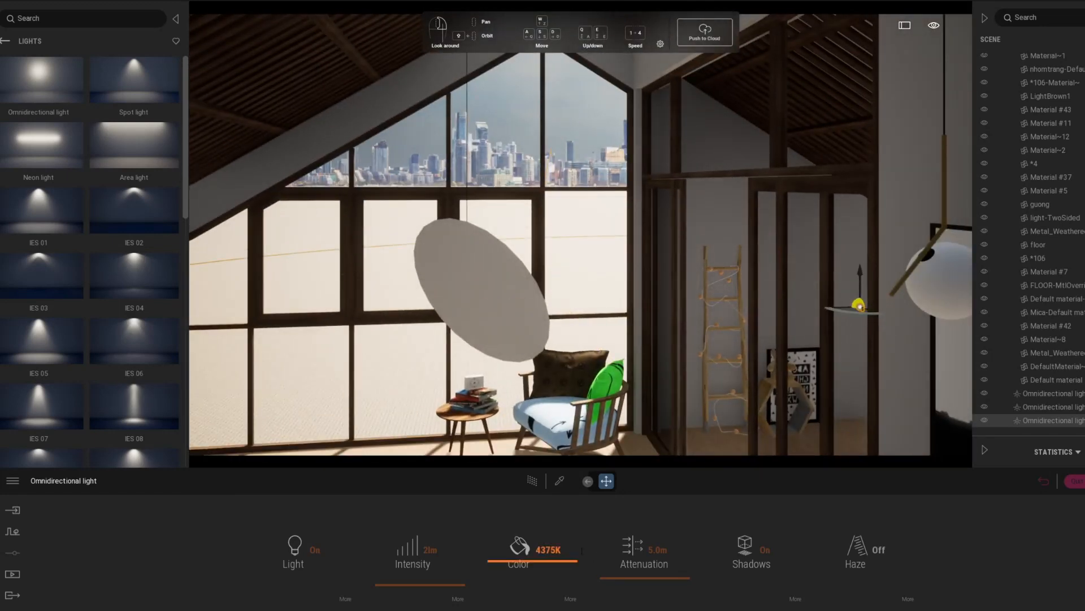
Change the intensity of the copied alcove light and preview it from the saved Image1 view with the Path Tracer.
left_click(438, 549)
left_click(181, 524)
left_click(536, 480)
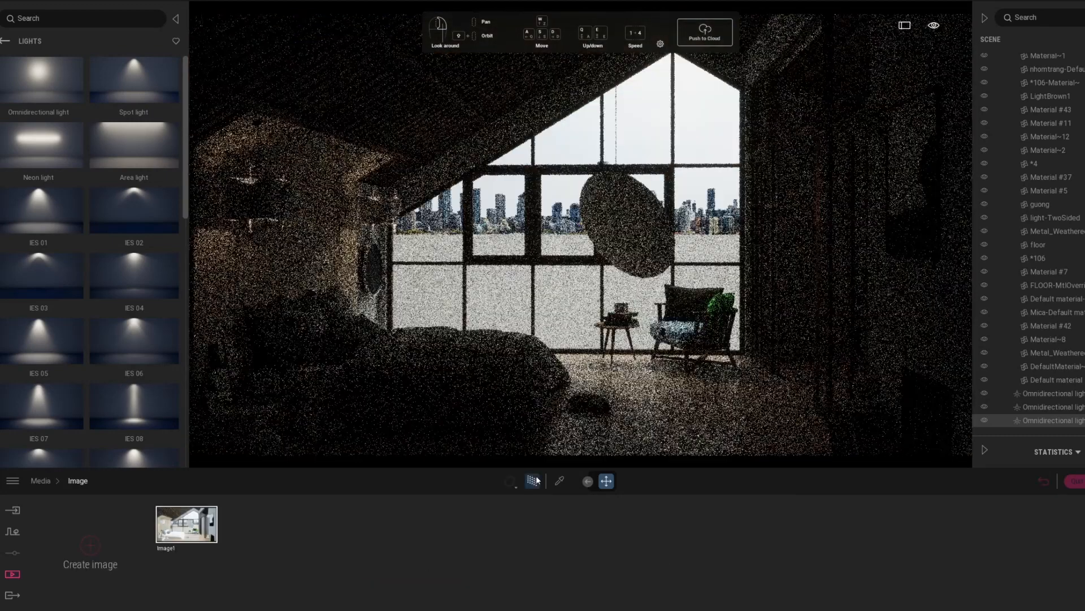
left_click(1054, 409)
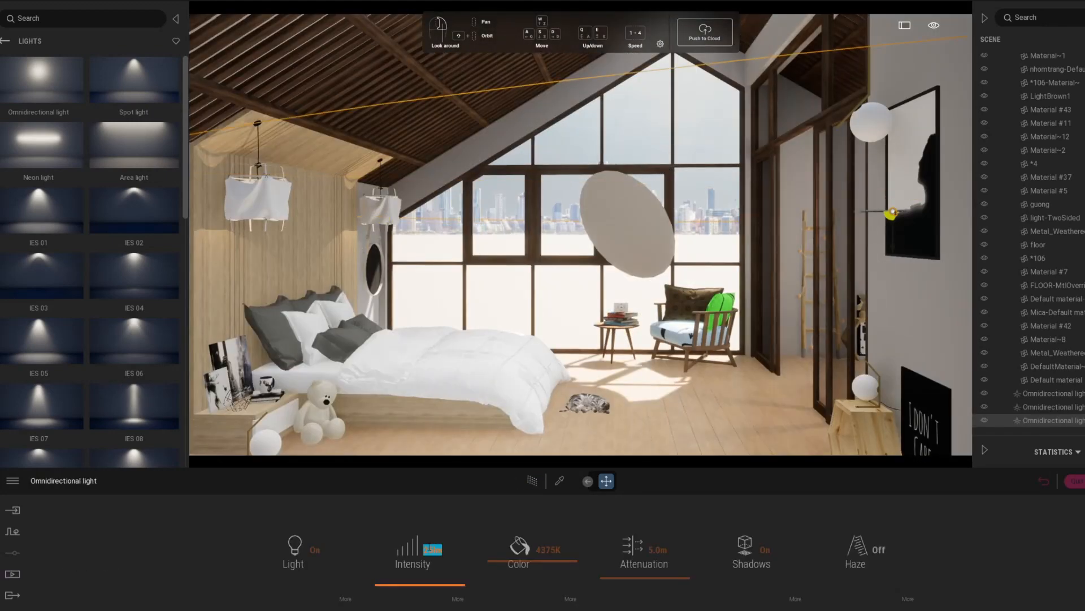
left_click(532, 481)
Pick the light-TwoSided material of the globe lamps and set its luminosity to 100%.
left_click(560, 481)
left_click(652, 412)
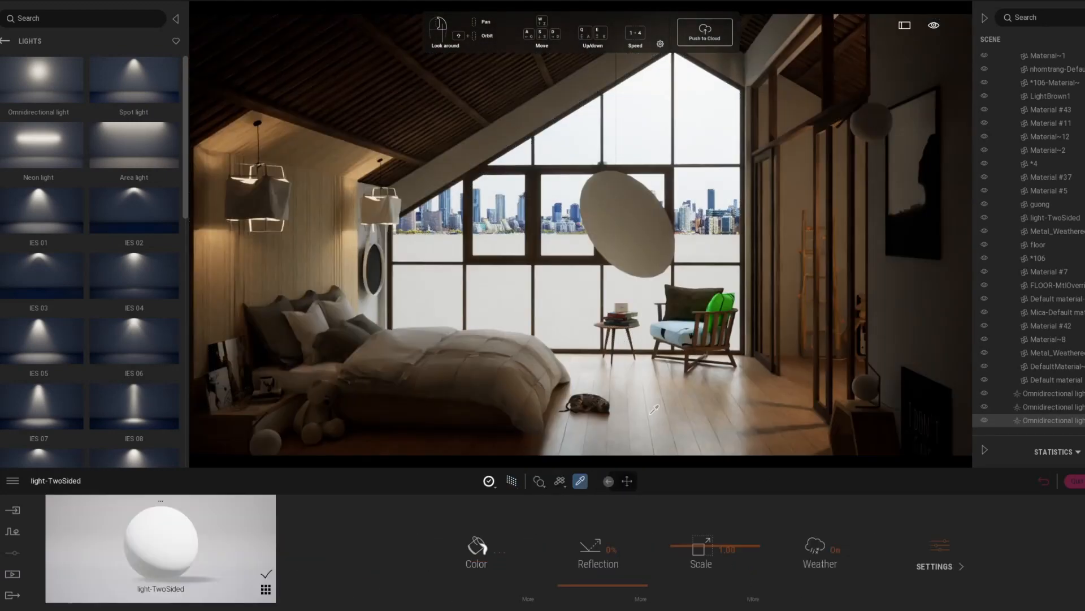
left_click_drag(715, 545, 709, 506)
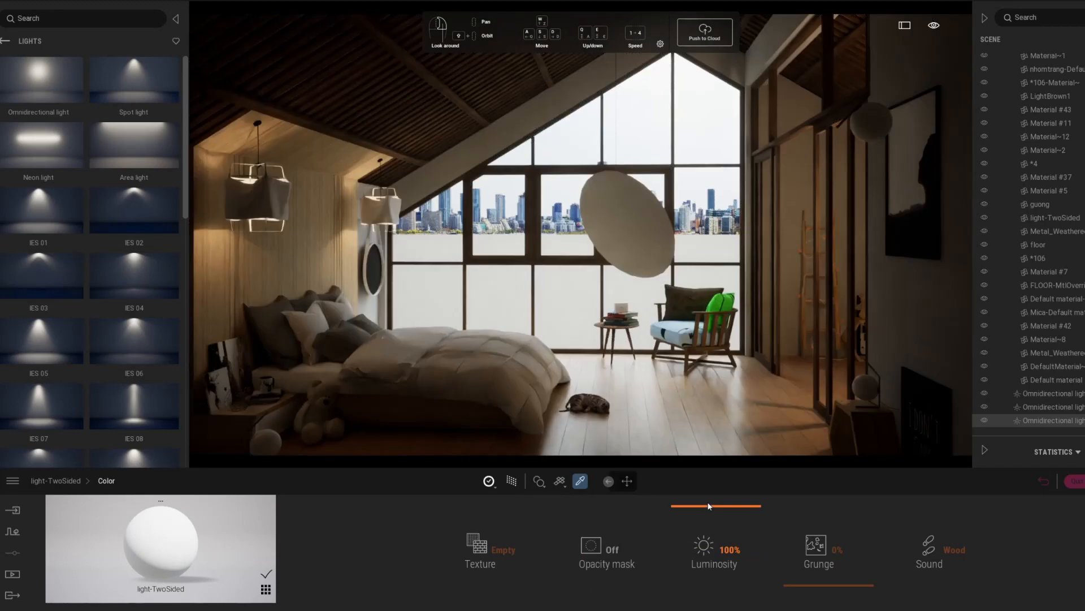
Set the globe lamp material's glow to 20 and its glow temperature to 3938K.
left_click(71, 484)
left_click(882, 546)
left_click_drag(620, 565, 619, 562)
left_click(613, 549)
type("20")
key("Return")
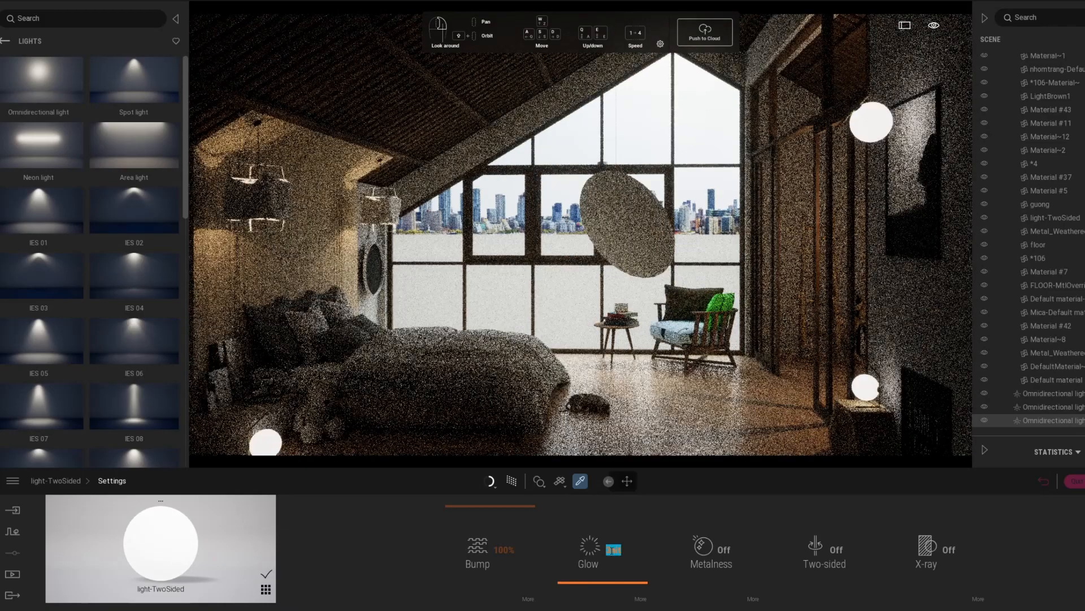
left_click(596, 569)
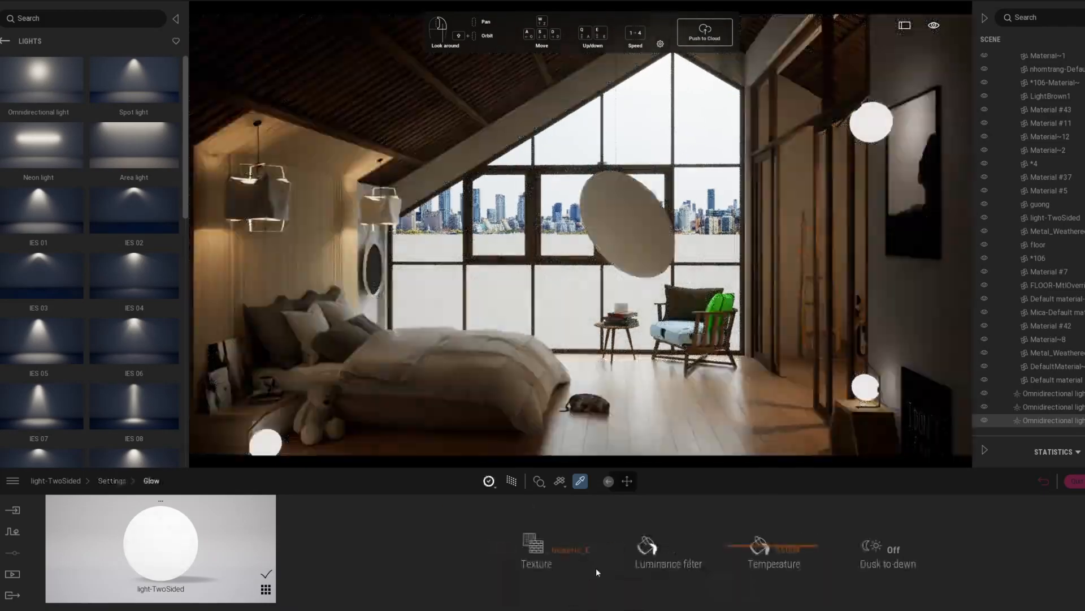
left_click_drag(745, 567, 747, 560)
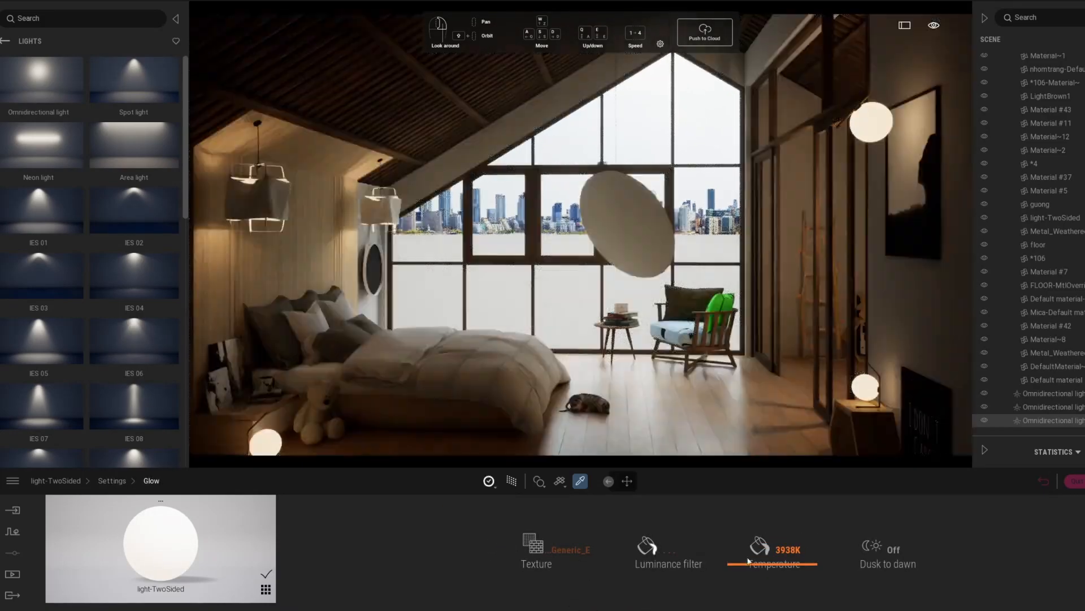
Copy the bed's white Furniture Fabric onto the armchair's seat and green pillow.
left_click(12, 574)
left_click(327, 325)
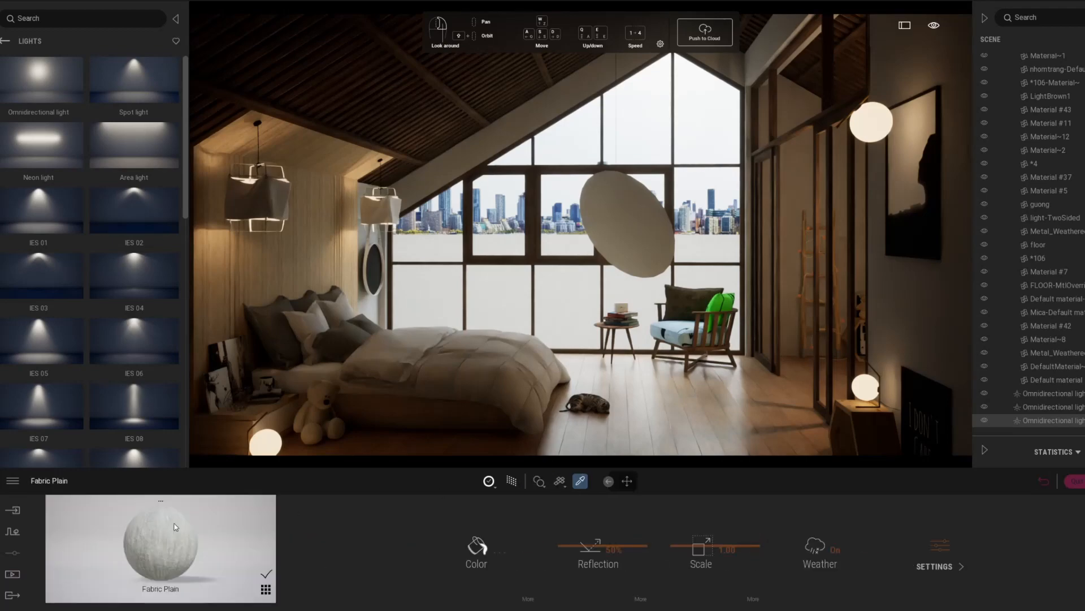
left_click(303, 313)
left_click_drag(169, 534, 677, 333)
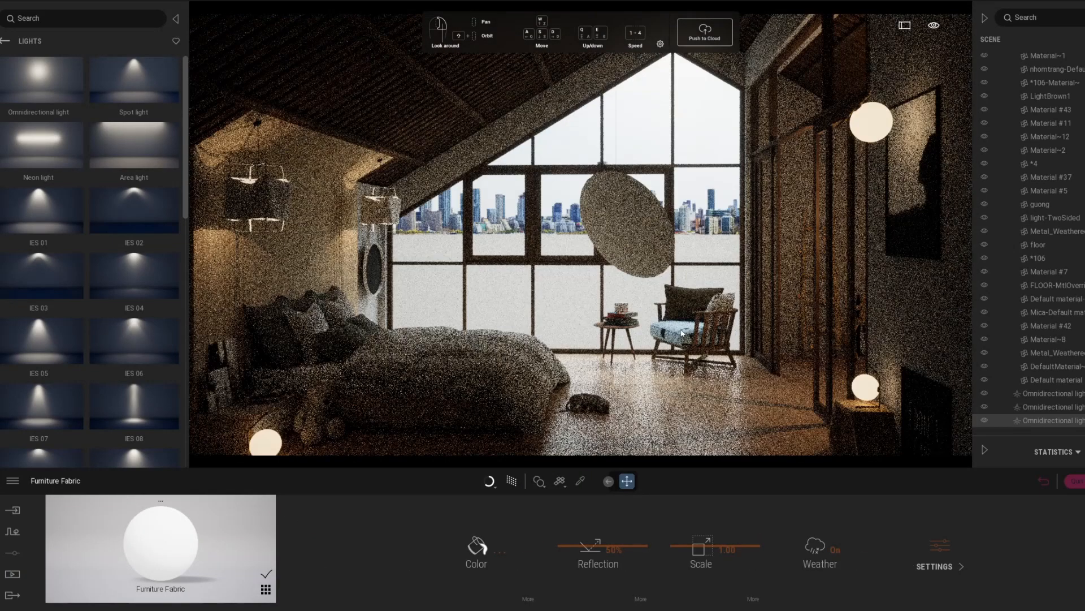
Copy the grey Fabric Plain from the bed pillows onto the armchair's back cushion and check it with the Path Tracer.
left_click(580, 481)
left_click(346, 335)
left_click_drag(164, 537, 705, 288)
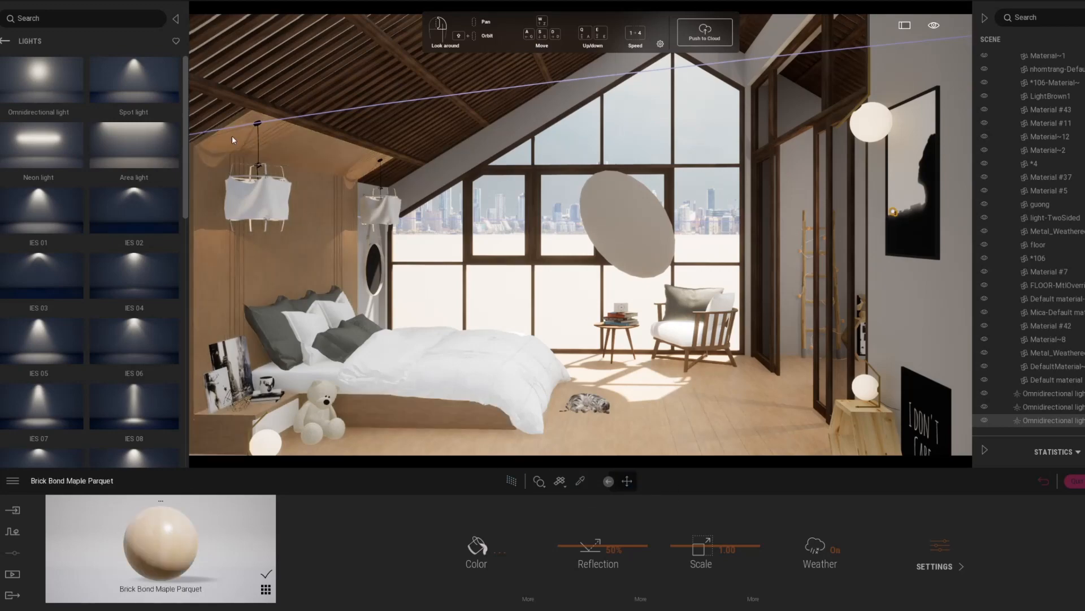
left_click(511, 481)
left_click(511, 481)
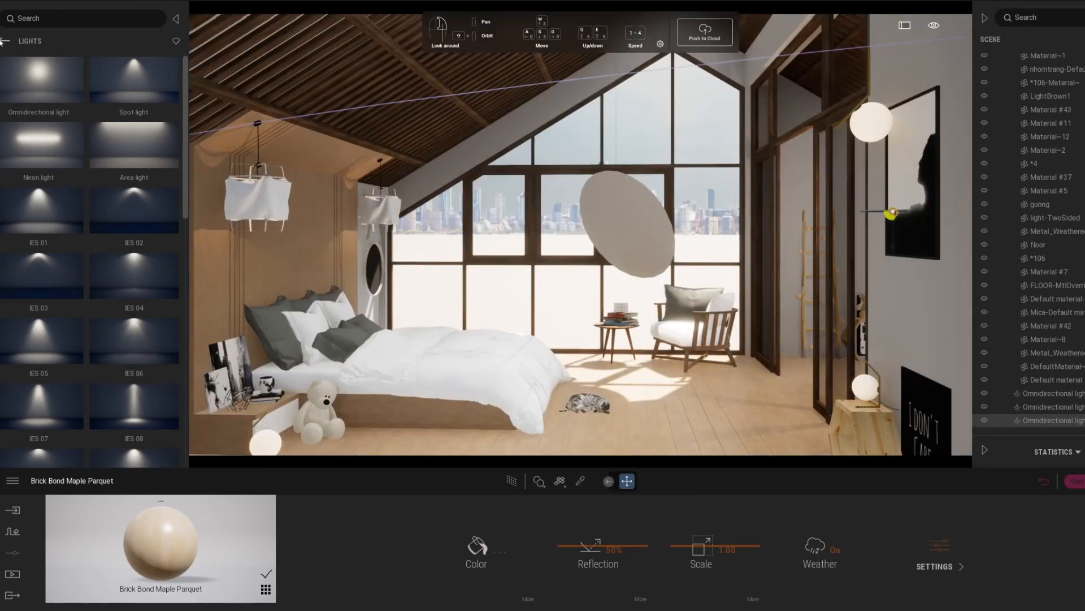
Apply Plain Wool Fabric from the plain fabrics to the teddy bear, set its scale to 3.56, and preview it with the Path Tracer.
left_click(137, 160)
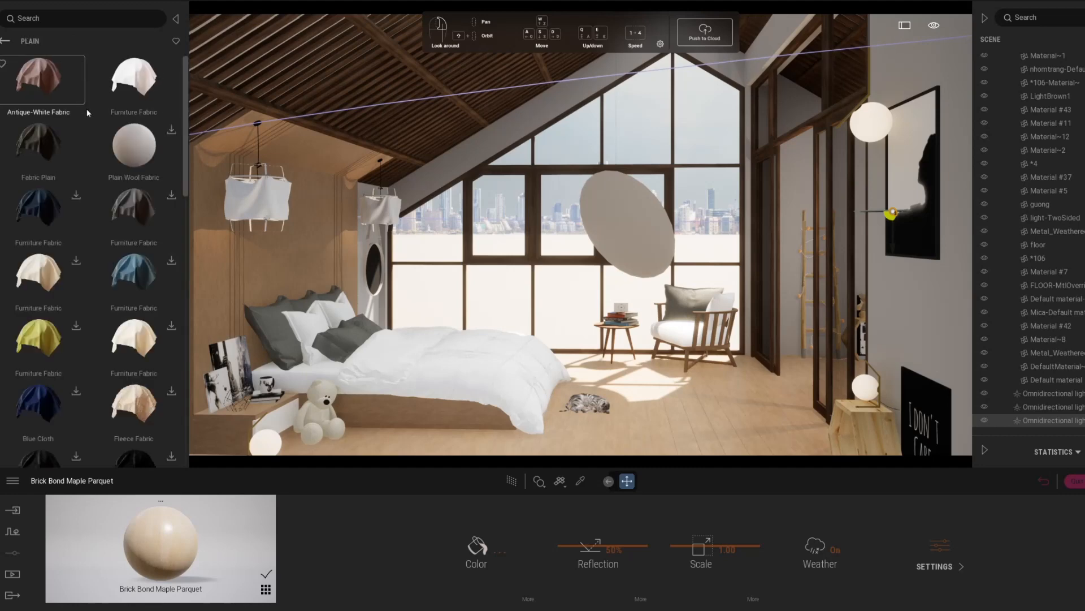
left_click_drag(146, 156, 320, 422)
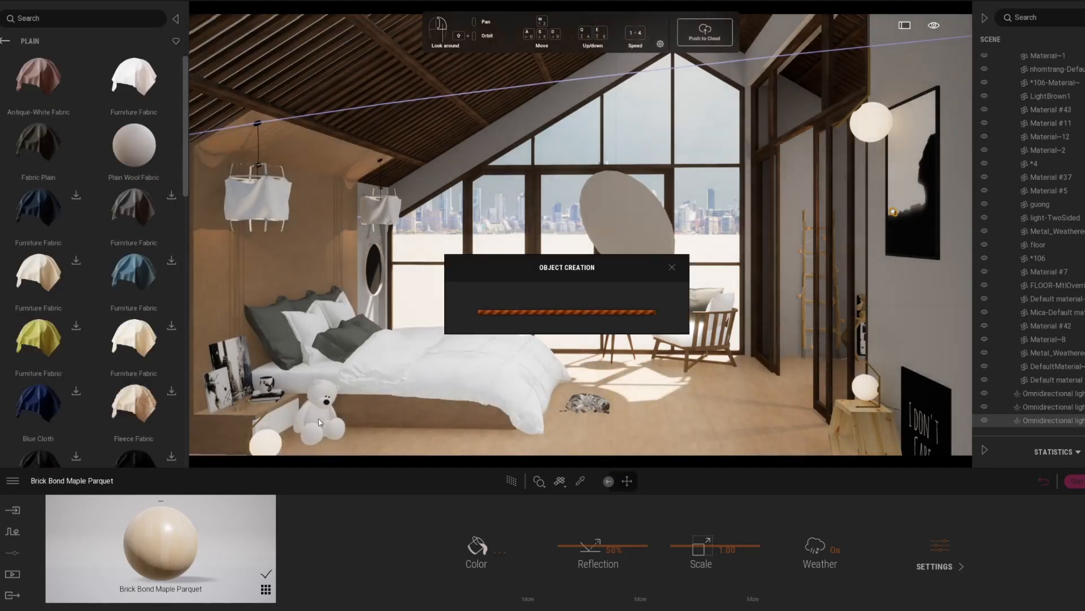
left_click(511, 481)
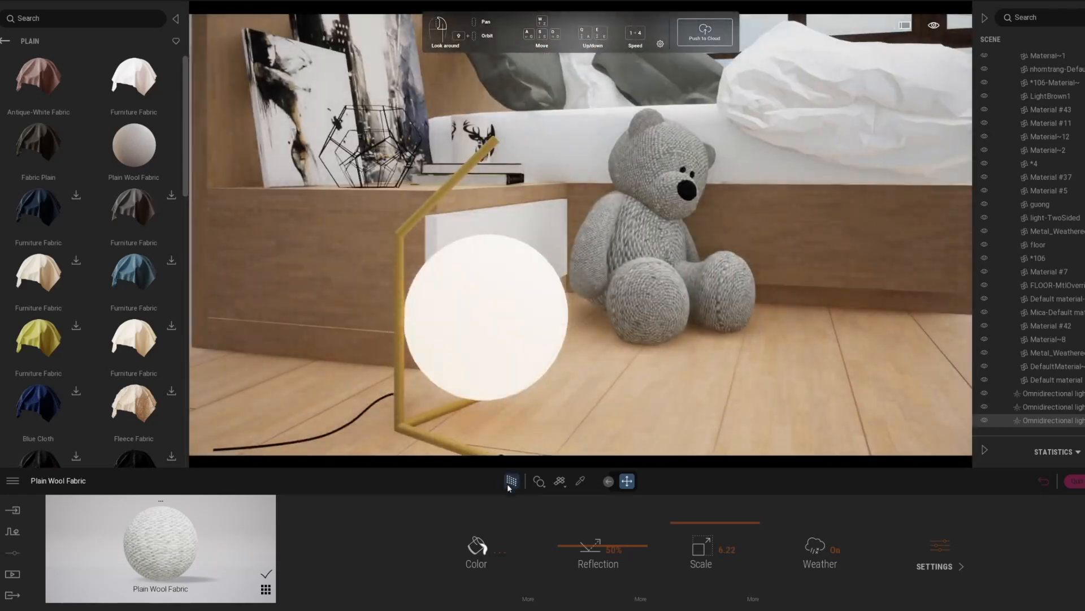
left_click(510, 483)
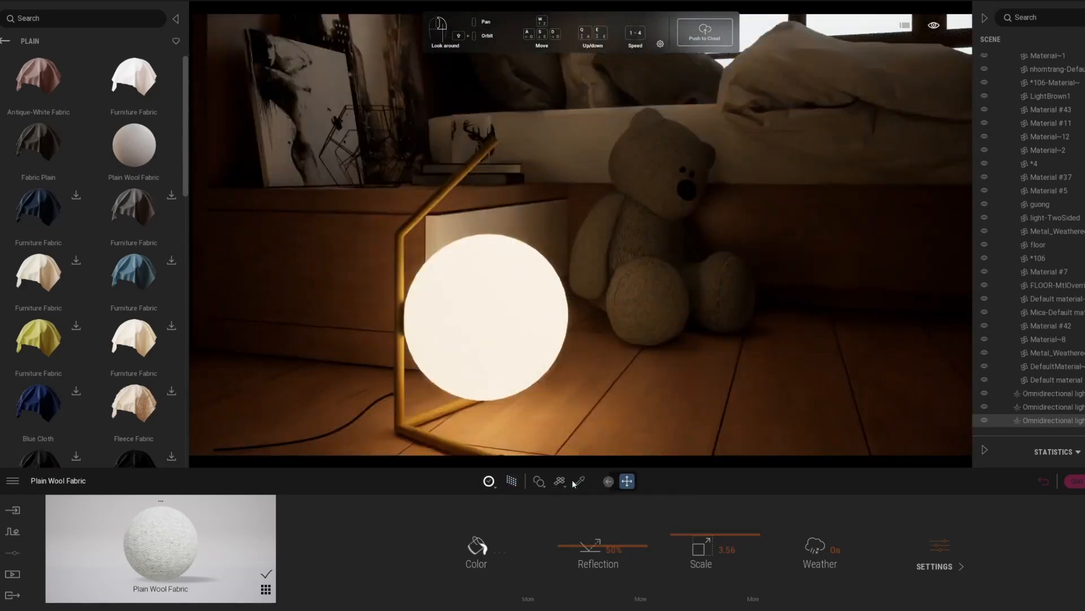
Raise the reflection of the artwork leaning on the nightstand to 58% and pick the gold lamp frame's material.
left_click(579, 481)
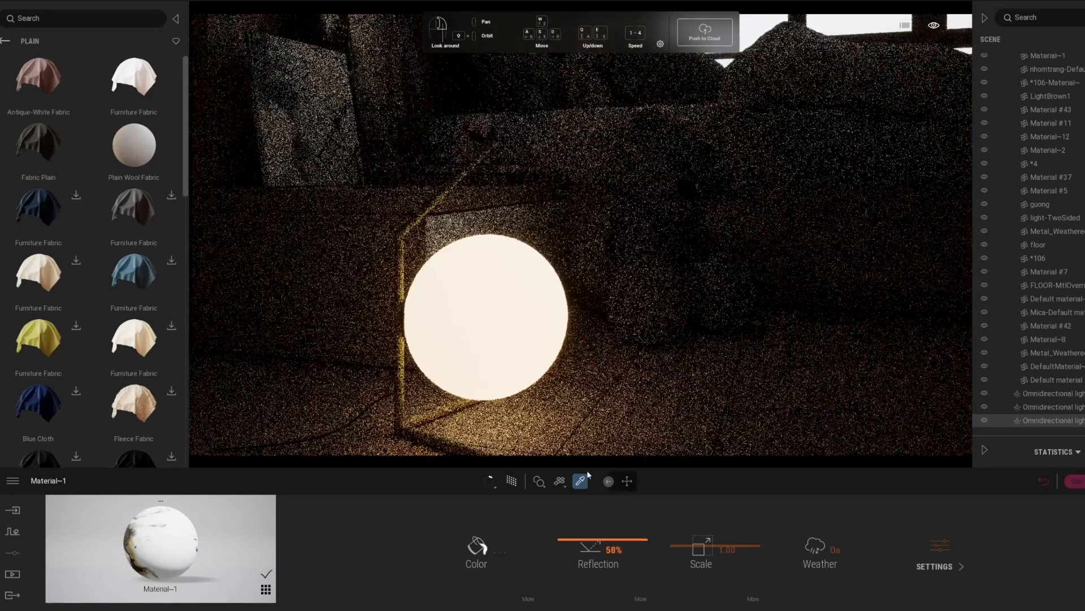
left_click_drag(588, 475, 581, 502)
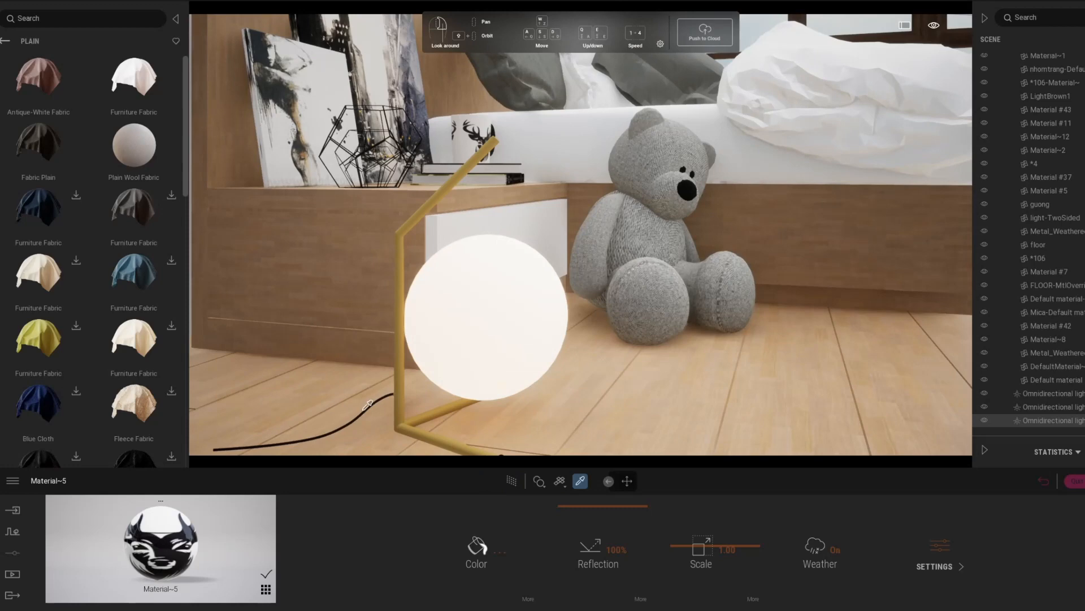
left_click(596, 448)
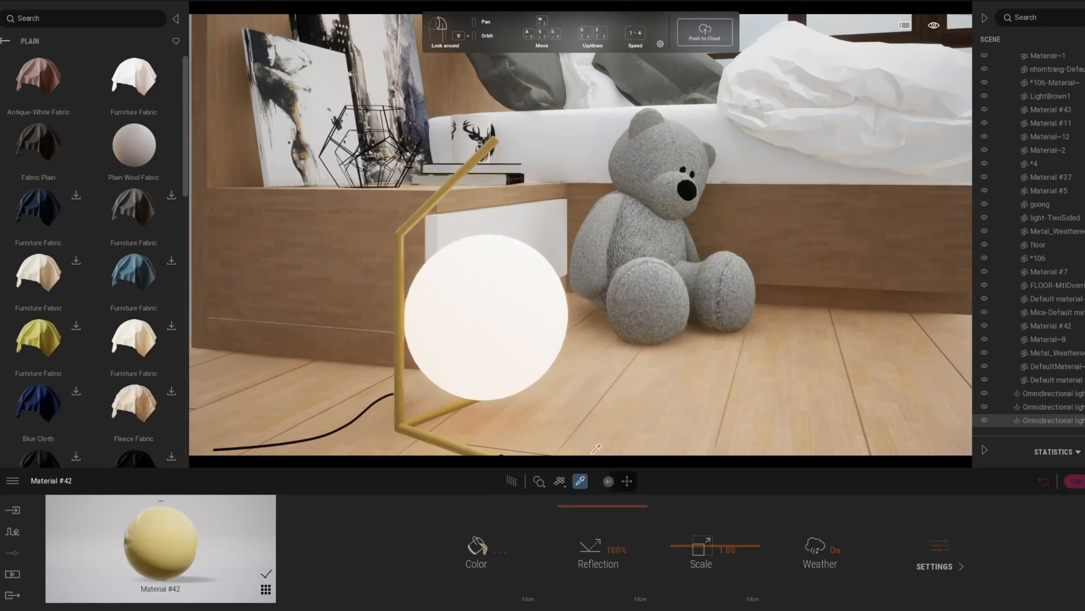
Find the glass materials in the library and apply Mirror to the oval wall mirror beside the bed.
key("s")
right_click_drag(559, 270, 509, 232)
left_click(502, 222)
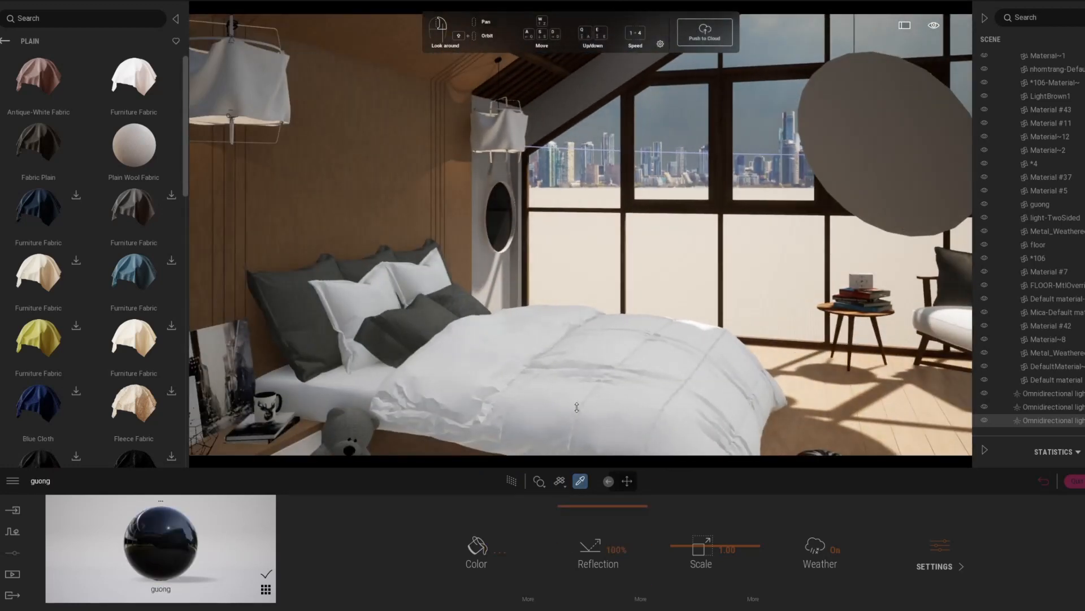
left_click(5, 41)
left_click(5, 41)
left_click(34, 86)
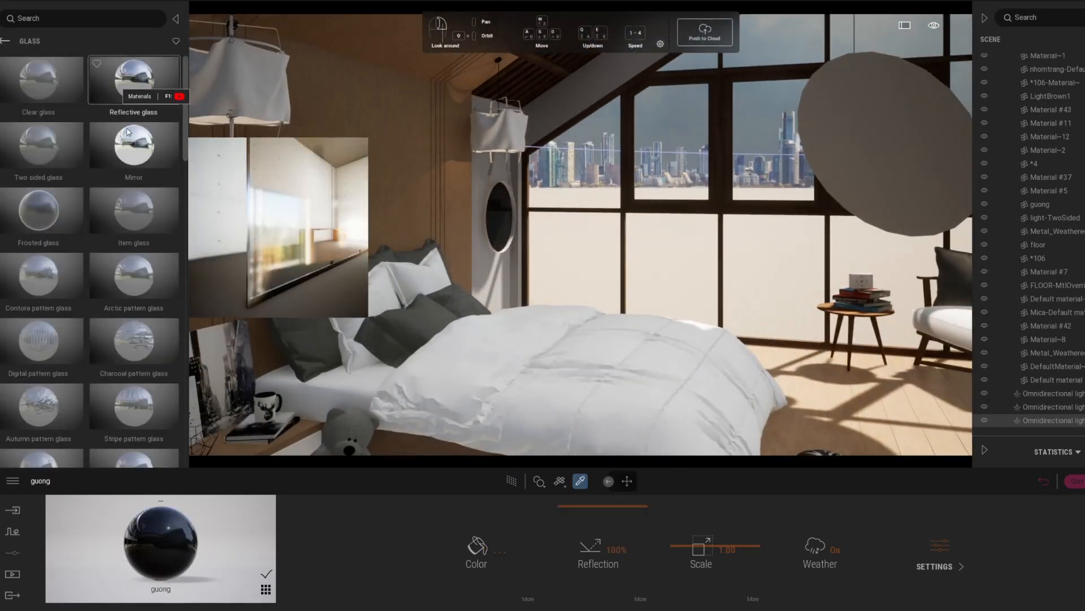
left_click_drag(129, 133, 499, 226)
Apply Reflective glass to the windows, preview the room with the Path Tracer, and pick the window glass for editing.
right_click_drag(466, 253, 722, 273)
key("t")
left_click_drag(134, 82, 487, 175)
left_click(512, 481)
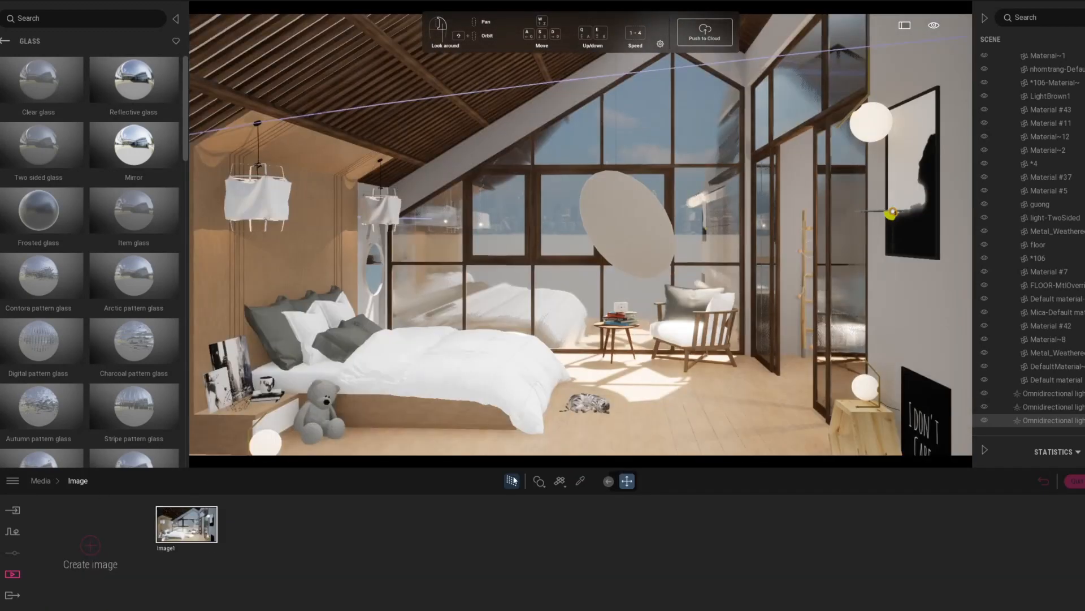
left_click(575, 221)
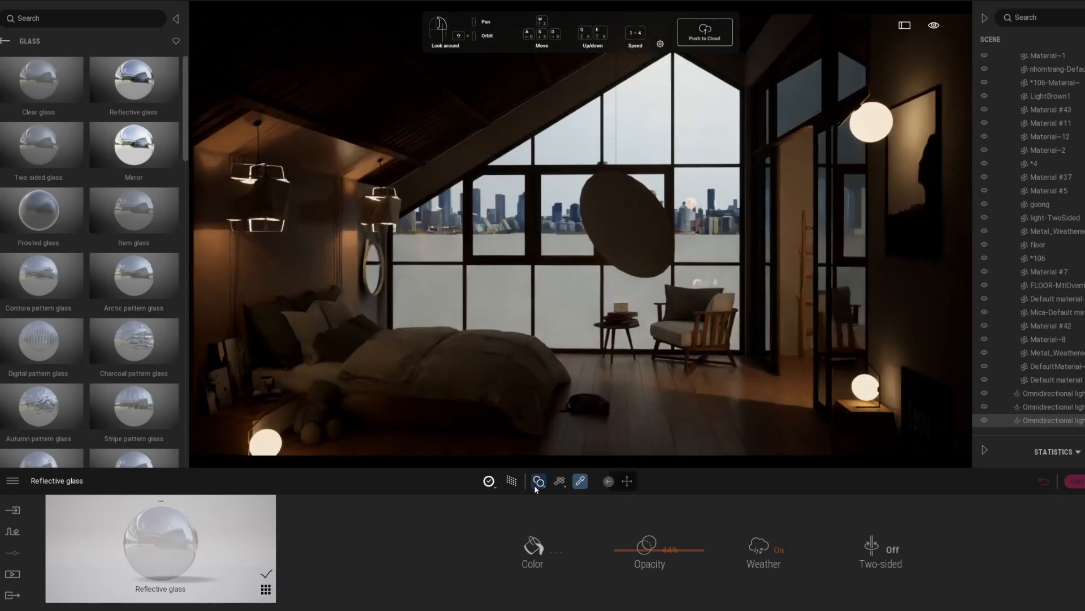
Open the lighting settings of Image1 and set the ambient value to 4.
left_click(12, 574)
left_click(206, 549)
left_click(398, 560)
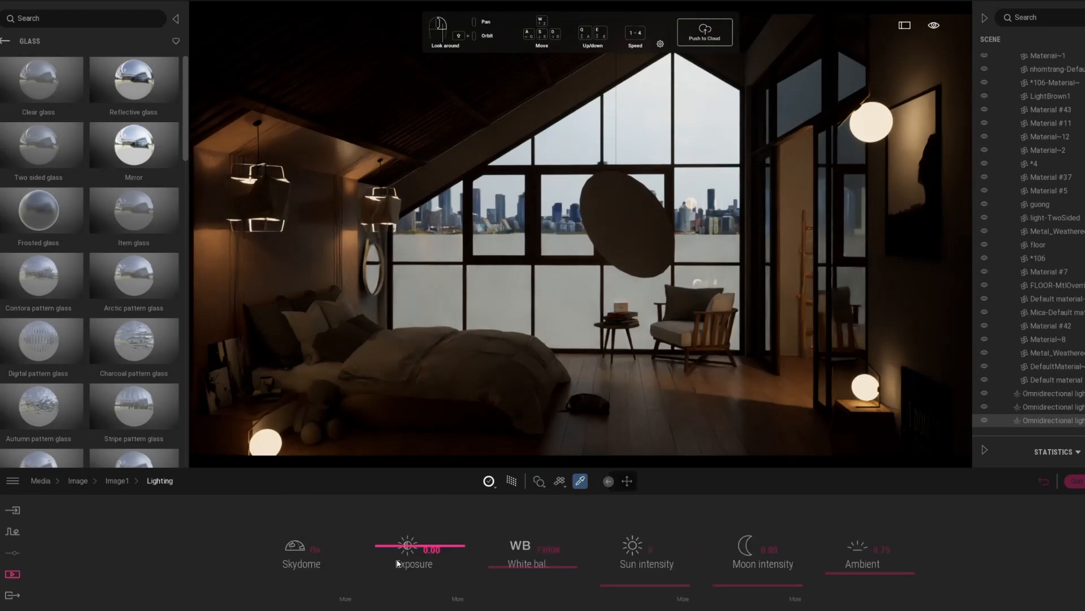
left_click(856, 556)
left_click(884, 549)
type("4")
key("Return")
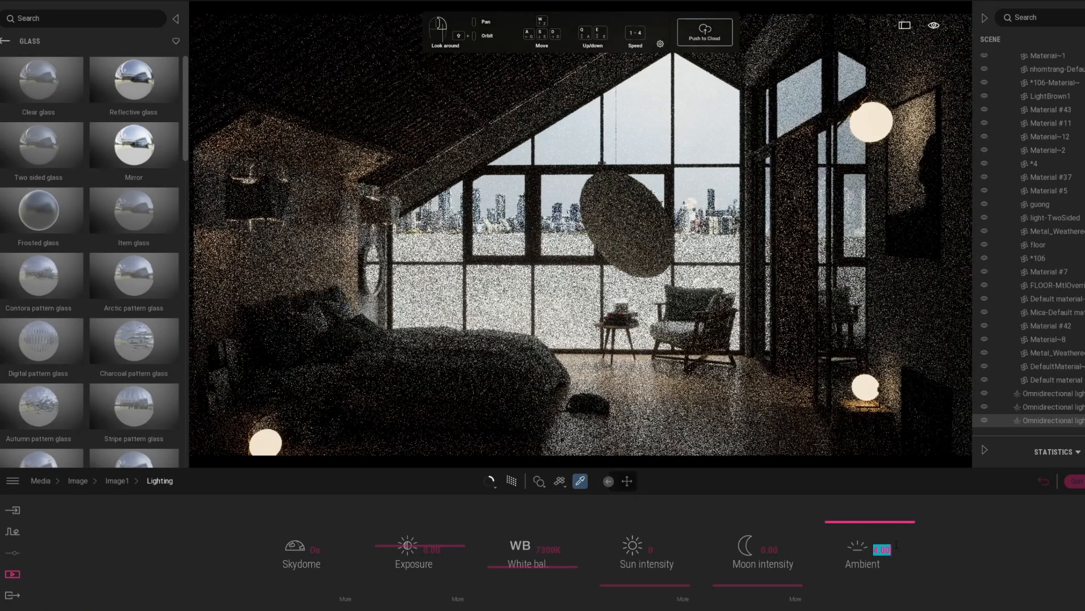
Raise the skydome intensity in Image1's lighting settings and return to the image list.
left_click(345, 600)
key("Return")
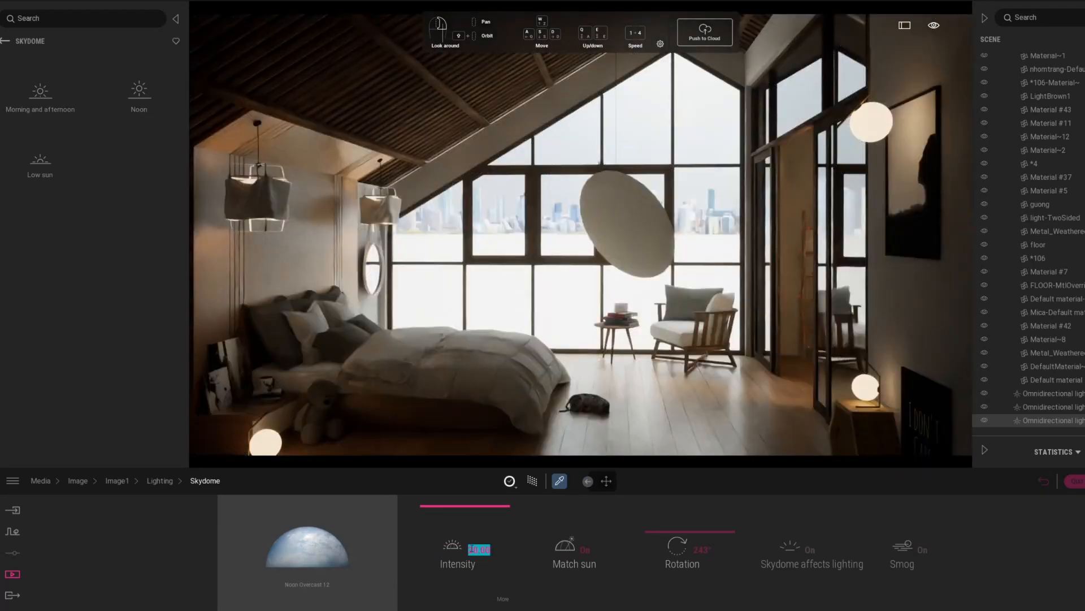
left_click(79, 481)
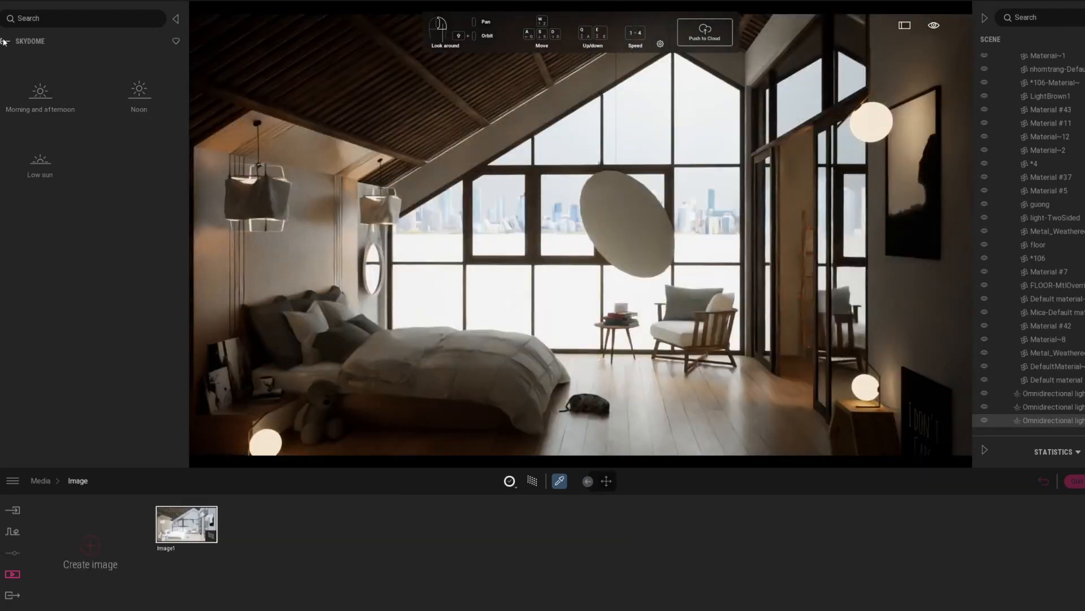
Add an omnidirectional light to the room, on the wooden floor between the bed and the hexagonal nightstand.
left_click(5, 41)
left_click(41, 351)
left_click_drag(32, 82, 622, 249)
key("w")
right_click_drag(621, 249, 468, 441)
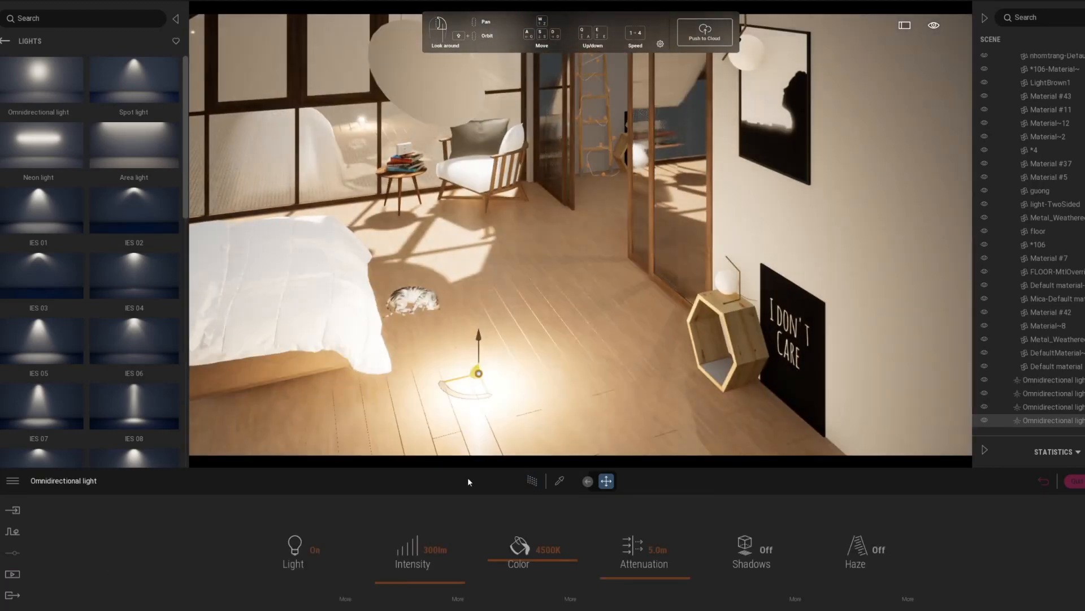
Raise the new omnidirectional light from the floor into the upper part of the room.
right_click_drag(469, 396, 482, 293)
key("s")
left_click_drag(513, 213, 569, 363)
right_click_drag(569, 364, 542, 226)
left_click_drag(624, 430, 623, 356)
right_click_drag(623, 356, 628, 377)
left_click_drag(619, 317, 618, 223)
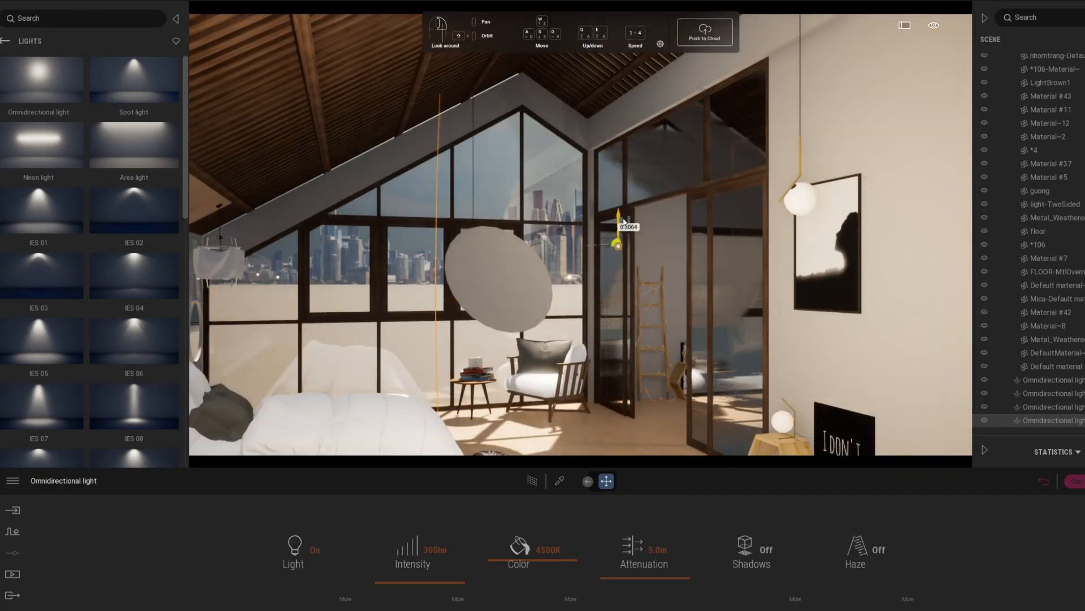
Reselect the new light in Image1's view, set its intensity to 30 lm and its color to 5562K, checking with the Path Tracer.
left_click(12, 574)
left_click(186, 523)
left_click(533, 480)
left_click(533, 480)
left_click(1063, 407)
left_click(1072, 422, "ctrl")
left_click(1071, 422)
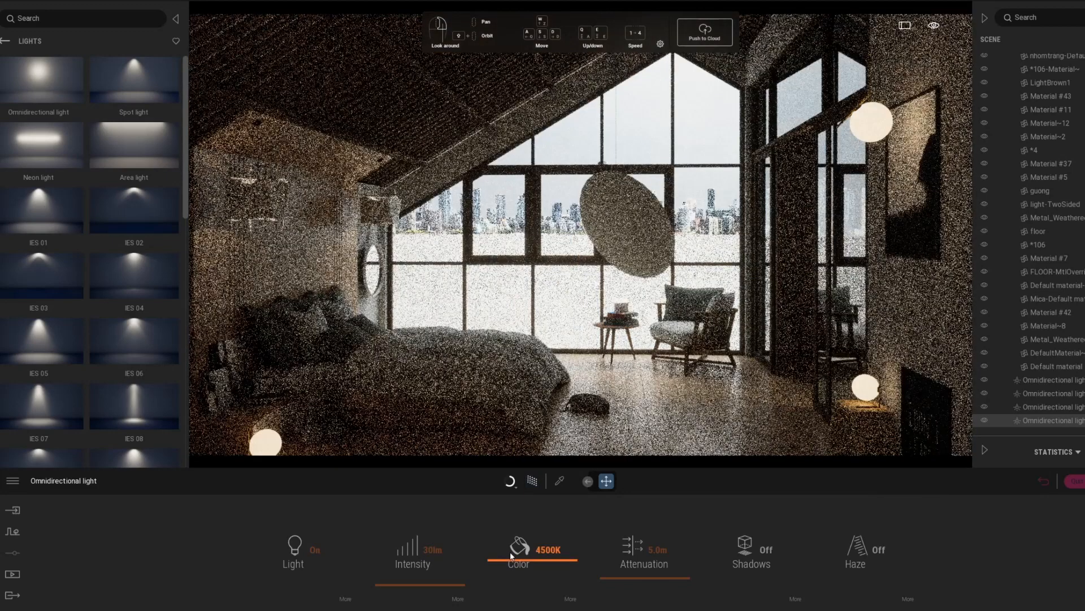
left_click(511, 553)
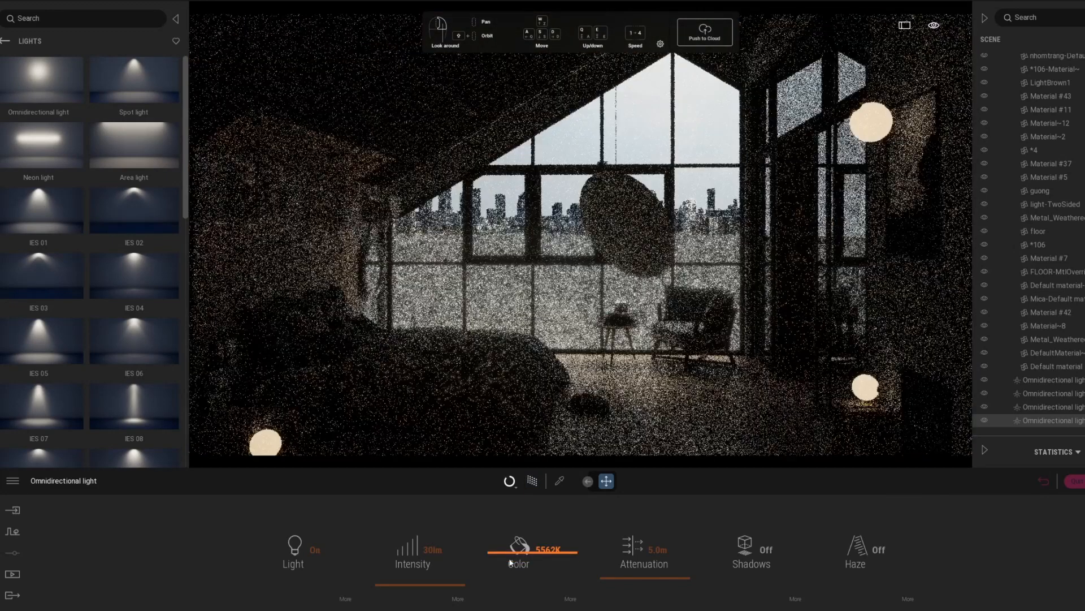
key("Return")
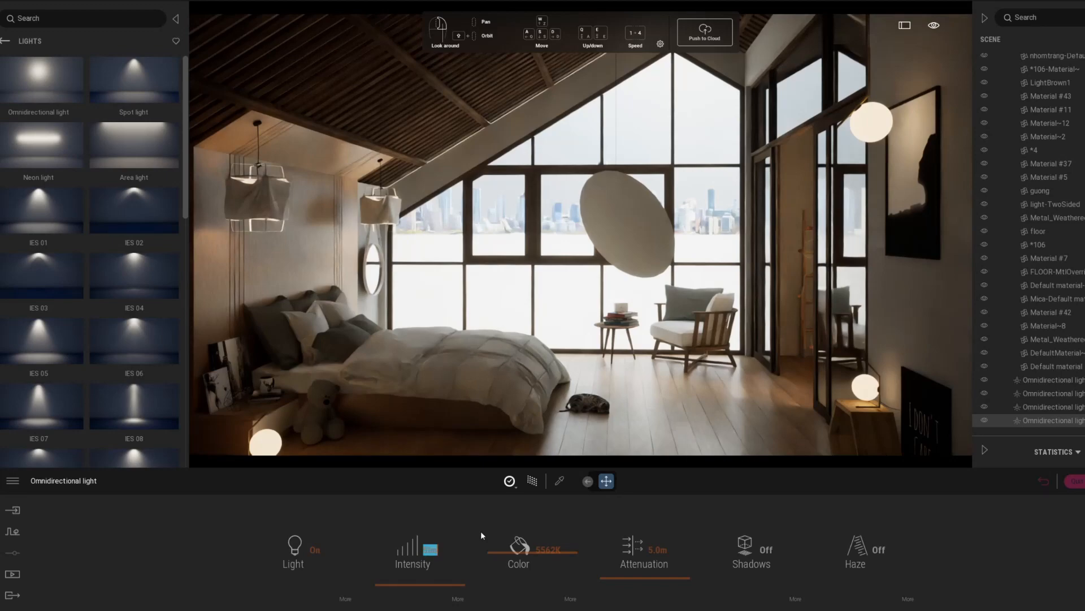
Set the ambient value to 5 in Image1's lighting settings and adjust the exposure slightly.
left_click(1043, 485)
left_click(212, 535)
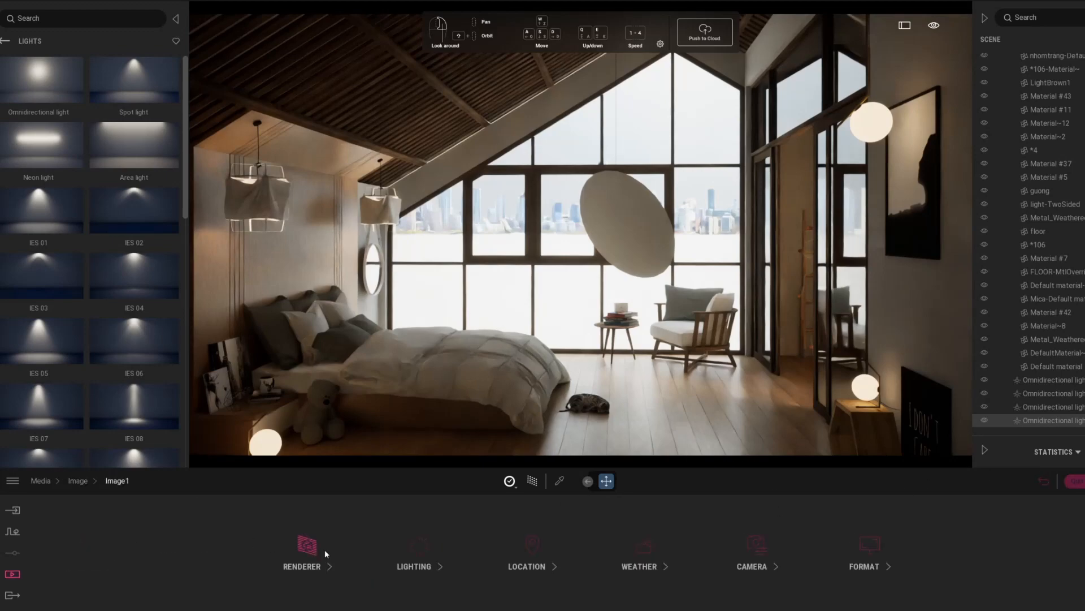
left_click(415, 554)
left_click(876, 548)
type("5")
key("Return")
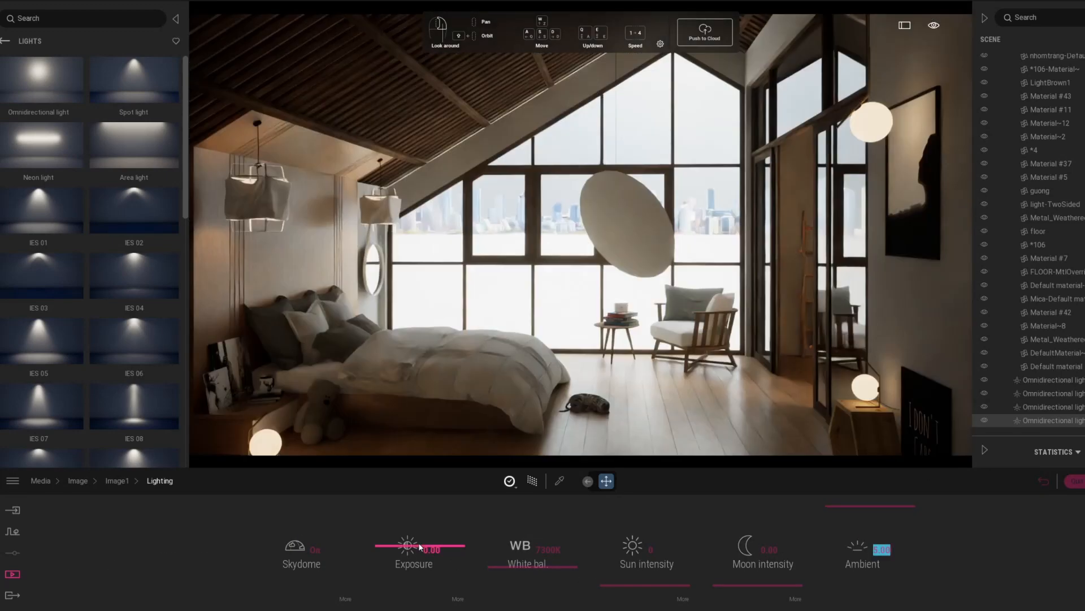
left_click_drag(414, 545, 413, 542)
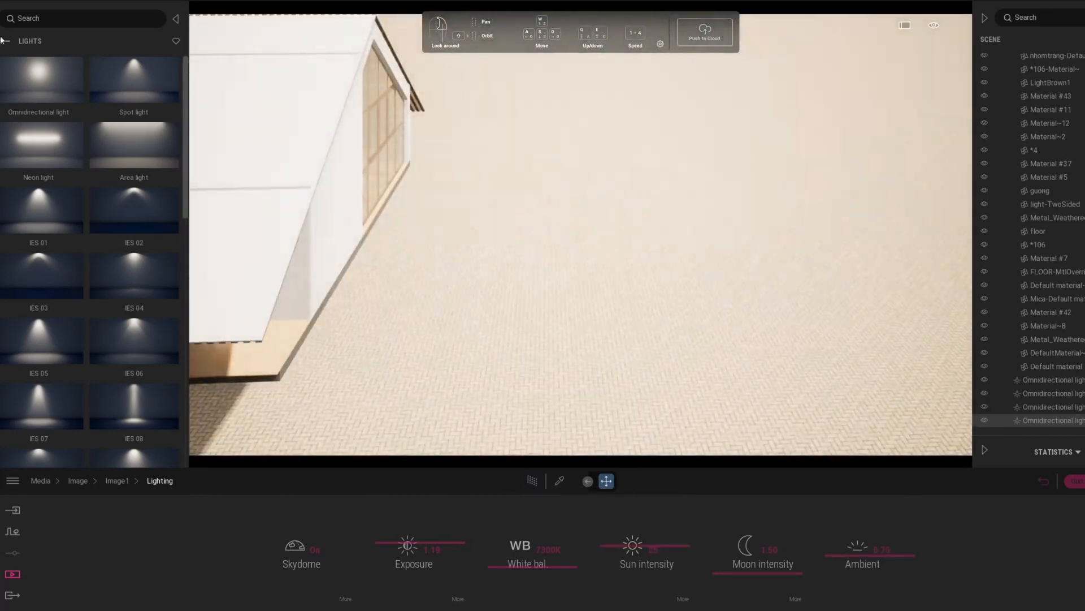
left_click(6, 40)
left_click(41, 155)
left_click_drag(134, 405, 720, 170)
scroll(134, 339, "down", 4)
middle_click_drag(509, 226, 529, 281)
scroll(530, 284, "down", 3)
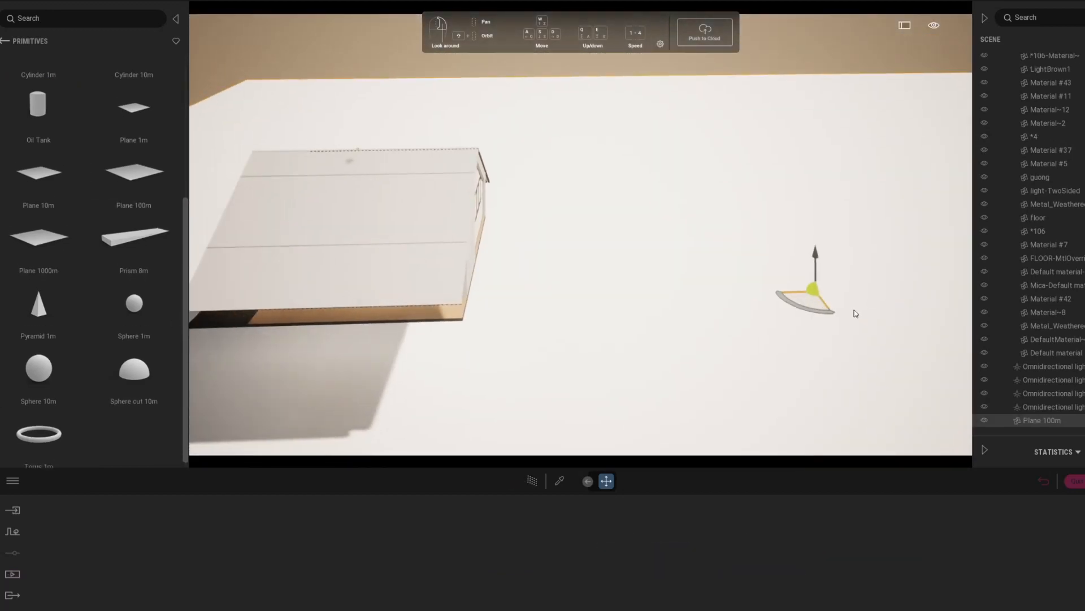
middle_click_drag(957, 309, 808, 300)
key("Delete")
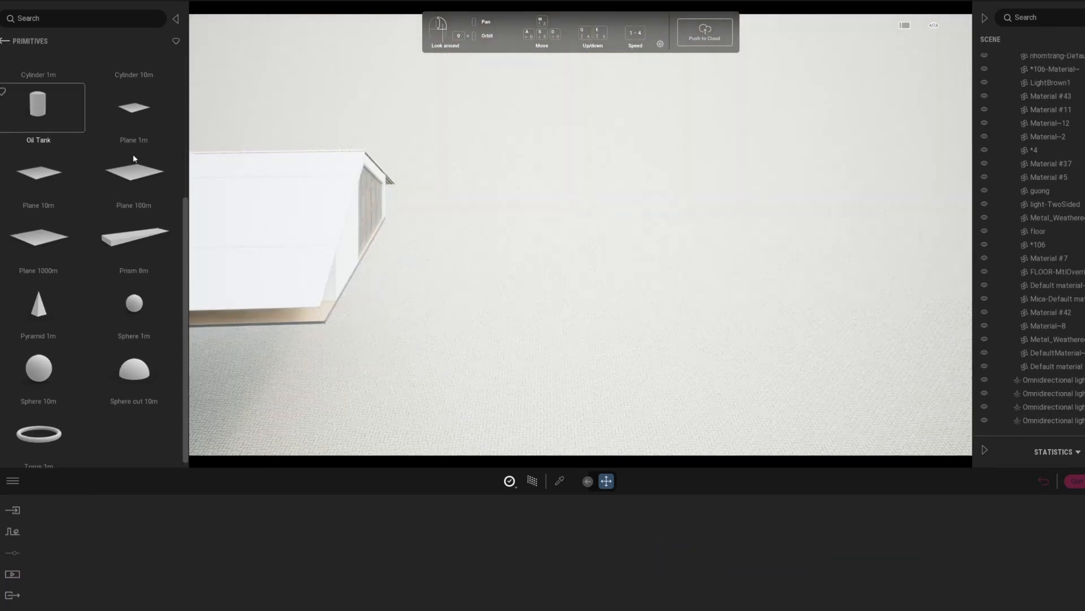
Start a vegetation paint set from the tree library with Indian Sandalwood, Austrian Pine and Norway Spruce.
left_click(8, 45)
left_click(8, 44)
left_click(12, 531)
left_click(533, 556)
left_click_drag(67, 93, 130, 544)
scroll(59, 280, "down", 1)
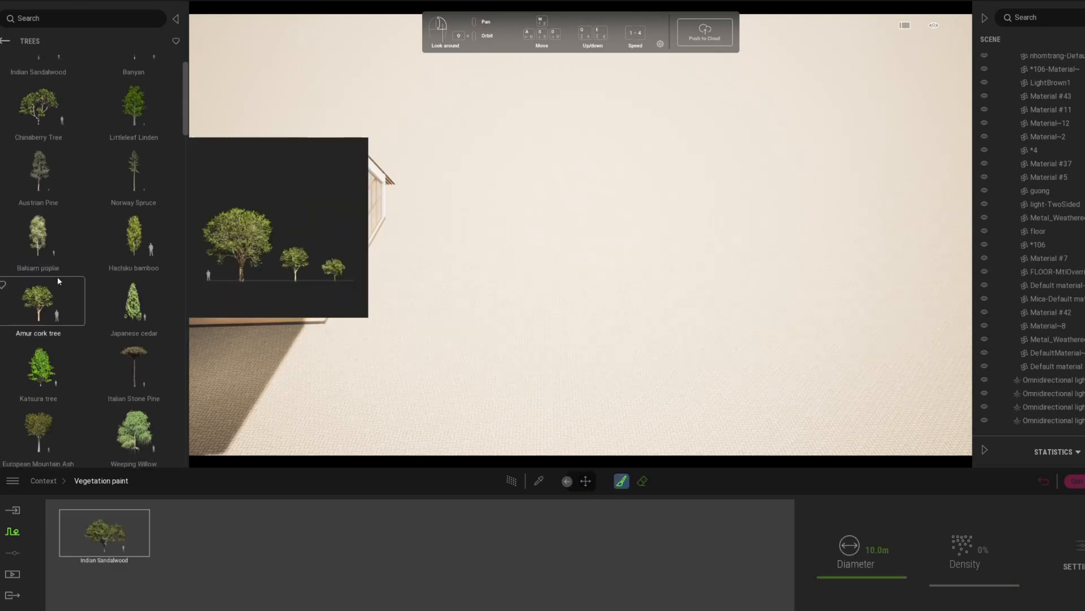
left_click_drag(41, 174, 199, 544)
left_click_drag(134, 175, 283, 545)
Add Koyama spruce, Eastern white pine, Colorado Spruce, Mugo Pine and London Planetree to the paint set and select all its trees.
scroll(115, 267, "down", 8)
left_click_drag(134, 210, 376, 545)
scroll(133, 266, "down", 2)
left_click_drag(133, 274, 470, 561)
scroll(96, 339, "down", 7)
left_click_drag(134, 353, 565, 546)
scroll(57, 373, "down", 1)
left_click_drag(39, 379, 724, 554)
left_click_drag(134, 378, 735, 552)
key("ctrl+a")
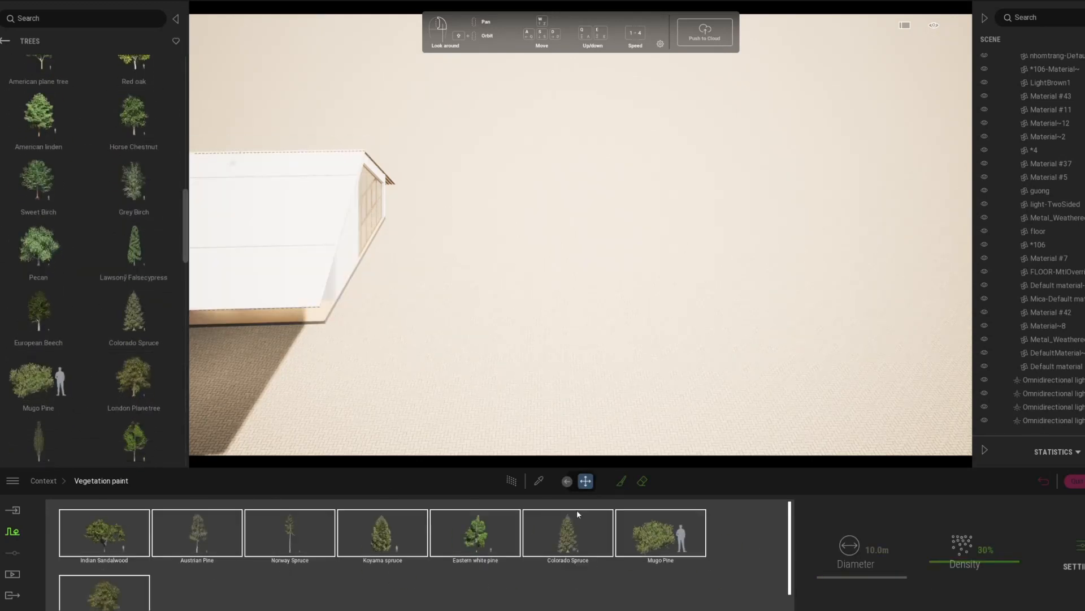
Paint the mixed trees on the ground outside the house's glazed facade with a 10 m brush at 30% density.
left_click(622, 480)
left_click_drag(497, 85, 627, 91)
left_click_drag(812, 133, 927, 243)
scroll(862, 159, "down", 5)
left_click_drag(863, 160, 870, 226)
middle_click_drag(871, 226, 824, 376, "shift")
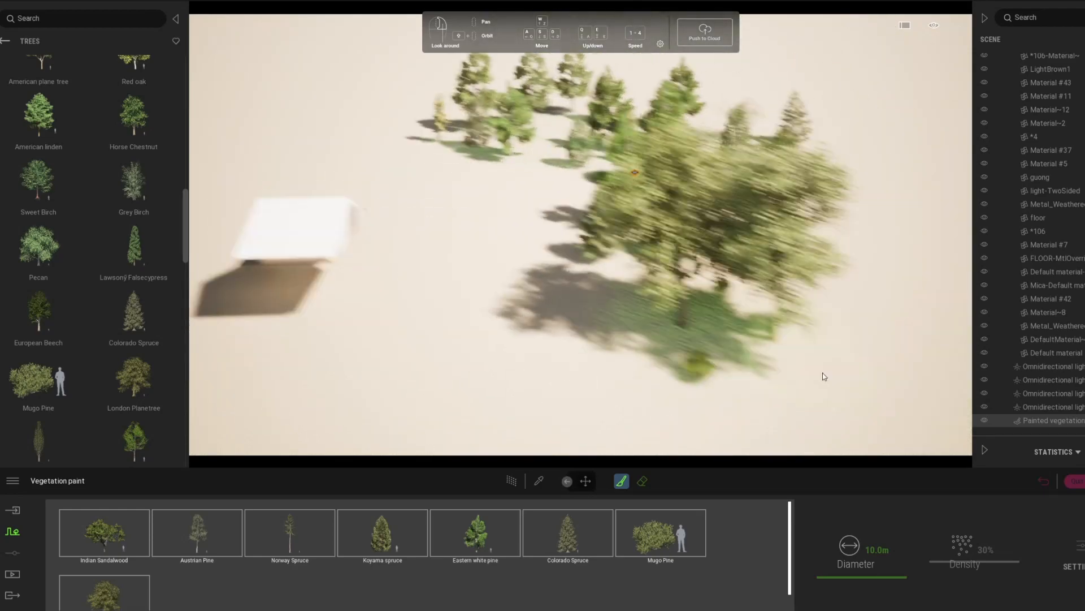
left_click_drag(707, 198, 792, 294)
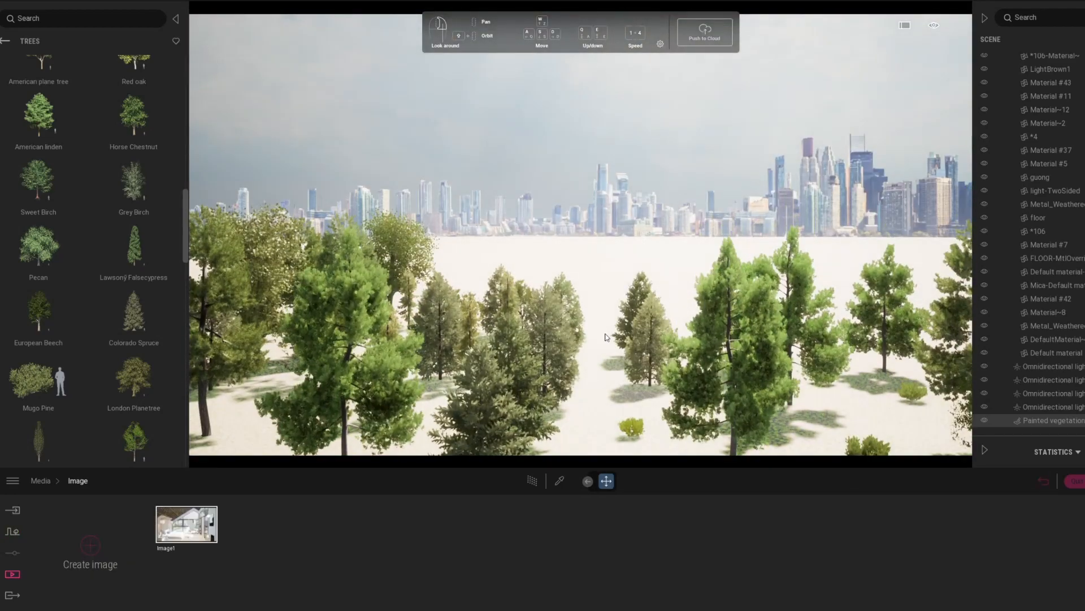
Paint more trees in front of the skyline at 100% density and erase the ones in the foreground.
left_click(12, 531)
left_click(622, 481)
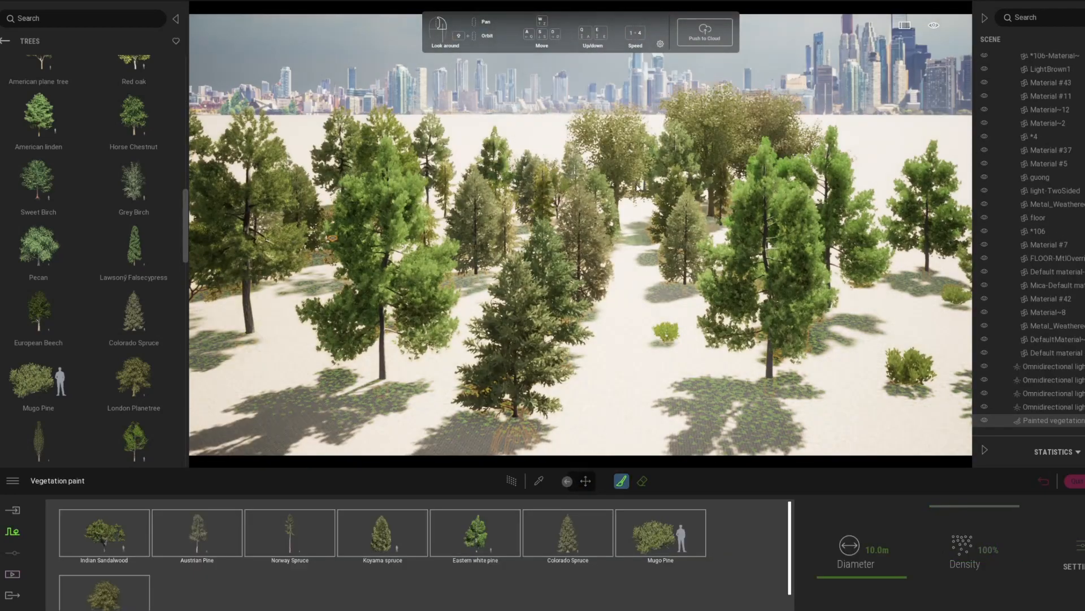
mouse_move(636, 187)
left_mouse_down()
mouse_move(814, 169)
mouse_move(622, 164)
mouse_move(888, 193)
left_mouse_up()
left_click(642, 481)
mouse_move(588, 305)
left_mouse_down()
mouse_move(543, 339)
mouse_move(904, 385)
left_mouse_up()
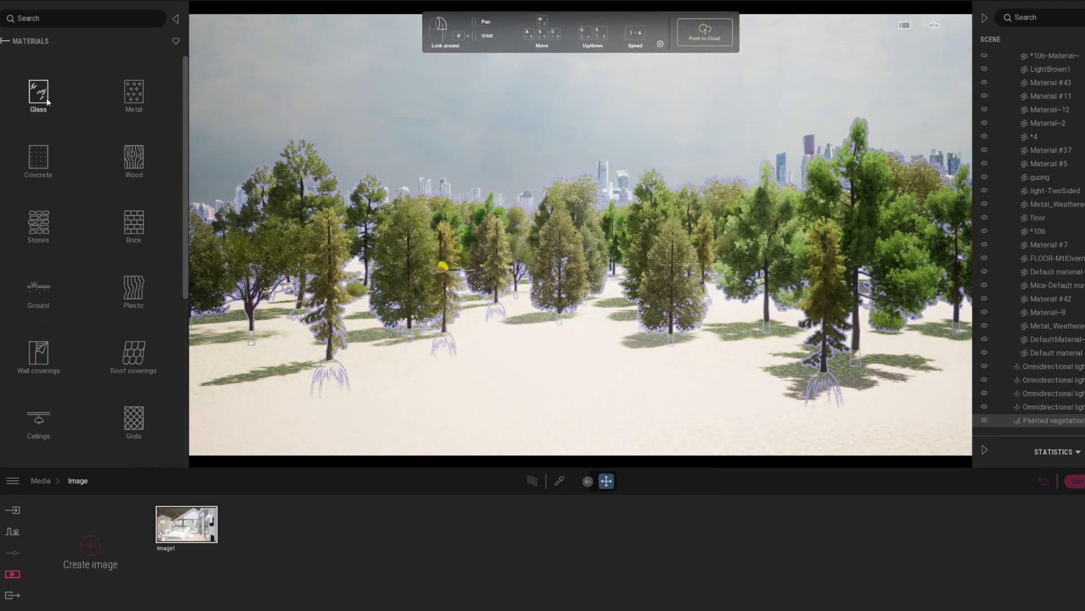
Apply the Grass 5 nature material to the ground and set its scale to 2.02.
left_click(6, 40)
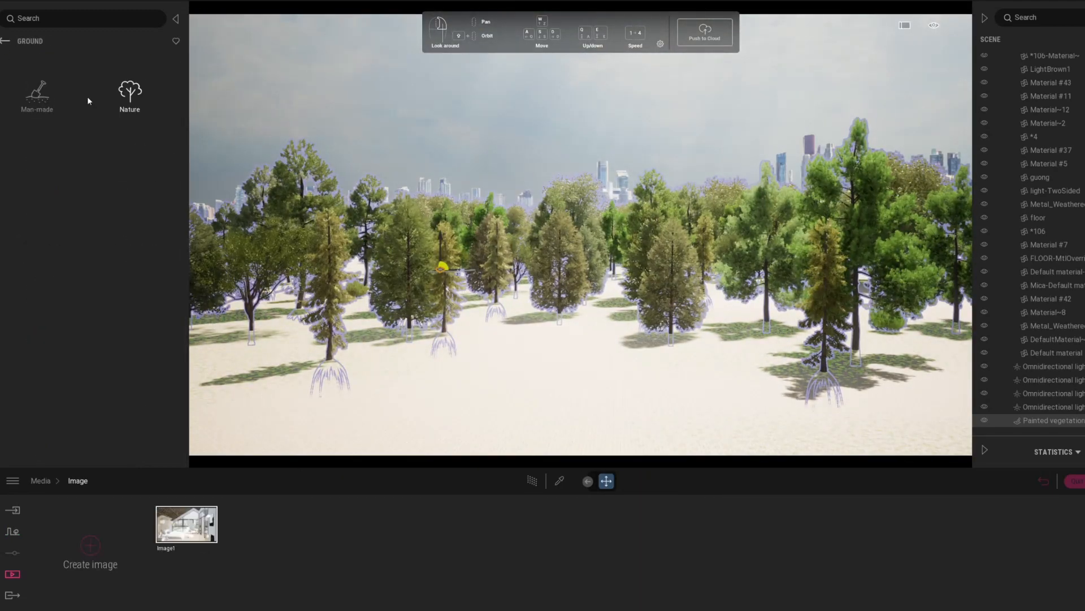
left_click(129, 96)
left_click_drag(39, 211, 588, 416)
left_click_drag(707, 547, 706, 541)
left_click(3, 41)
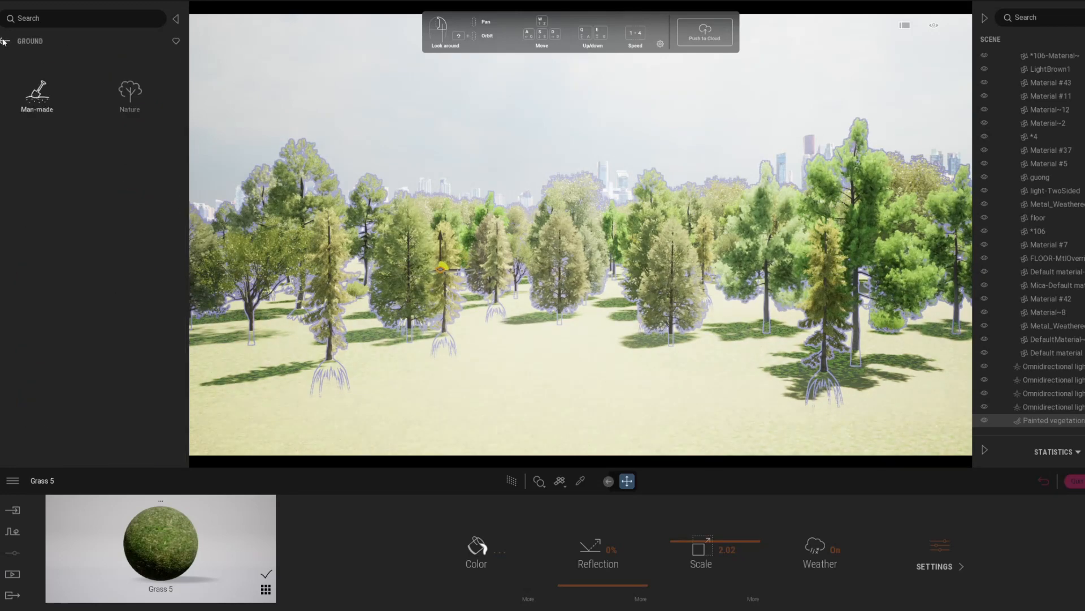
Start a second vegetation paint set from the grass and flowers library with Dry Grass 01 and Dry Wild Grass 01.
left_click(3, 41)
left_click(552, 561)
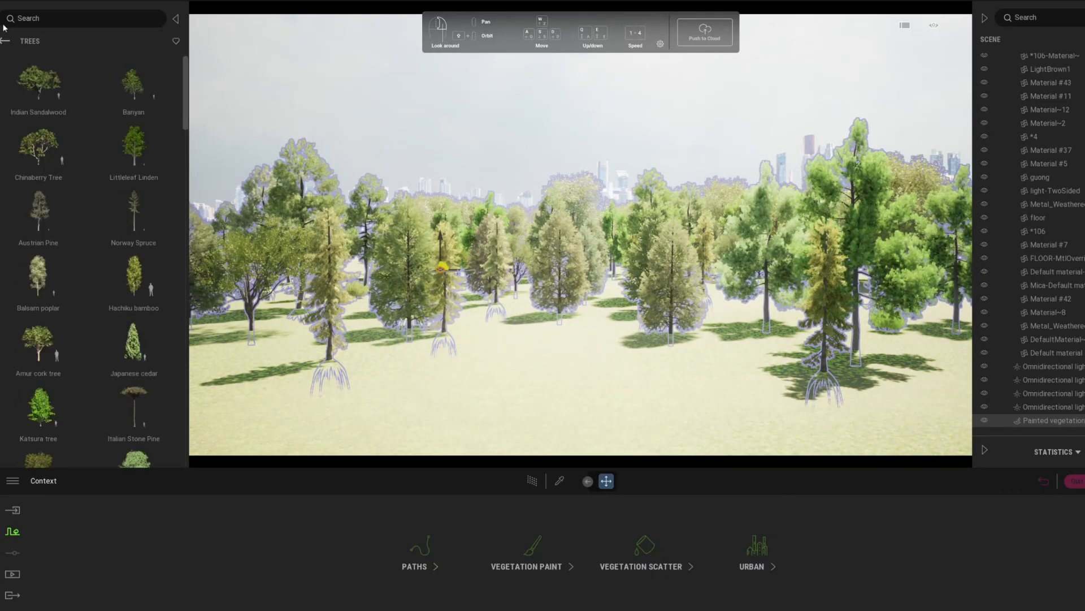
left_click(505, 290)
left_click(530, 553)
left_click(5, 42)
left_click(40, 156)
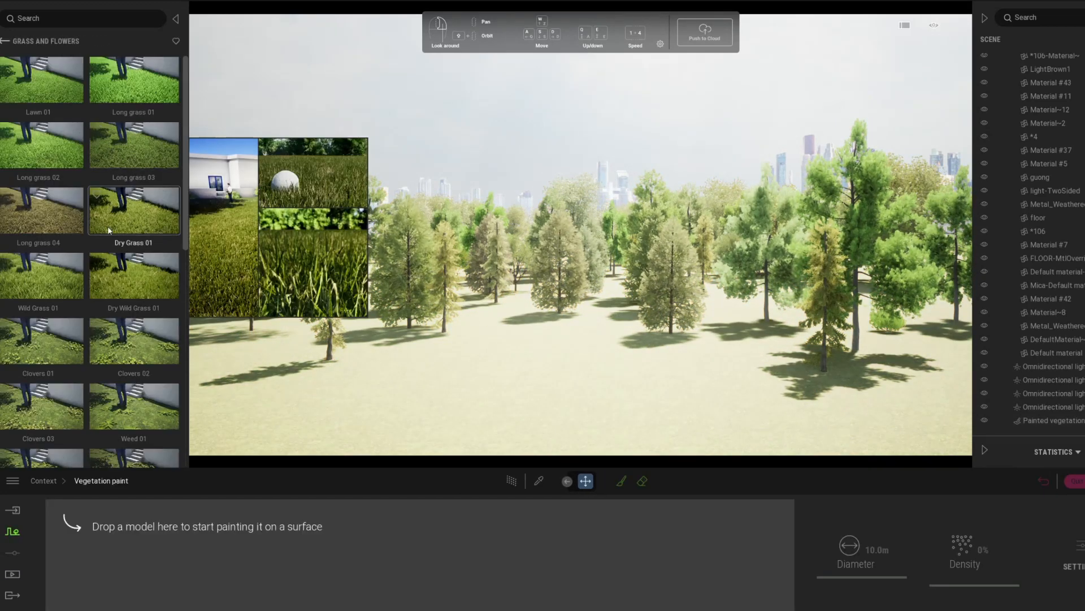
scroll(107, 226, "down", 1)
left_click_drag(133, 177, 136, 537)
left_click_drag(135, 240, 276, 598)
Add Clovers 02, Weed 01, Clovers 03 and Long grass 04 to the paint set and select all its plants.
left_click_drag(135, 311, 328, 537)
left_click_drag(140, 369, 405, 523)
left_click_drag(41, 367, 486, 528)
scroll(133, 232, "down", 1)
left_click_drag(40, 164, 602, 531)
key("ctrl+a")
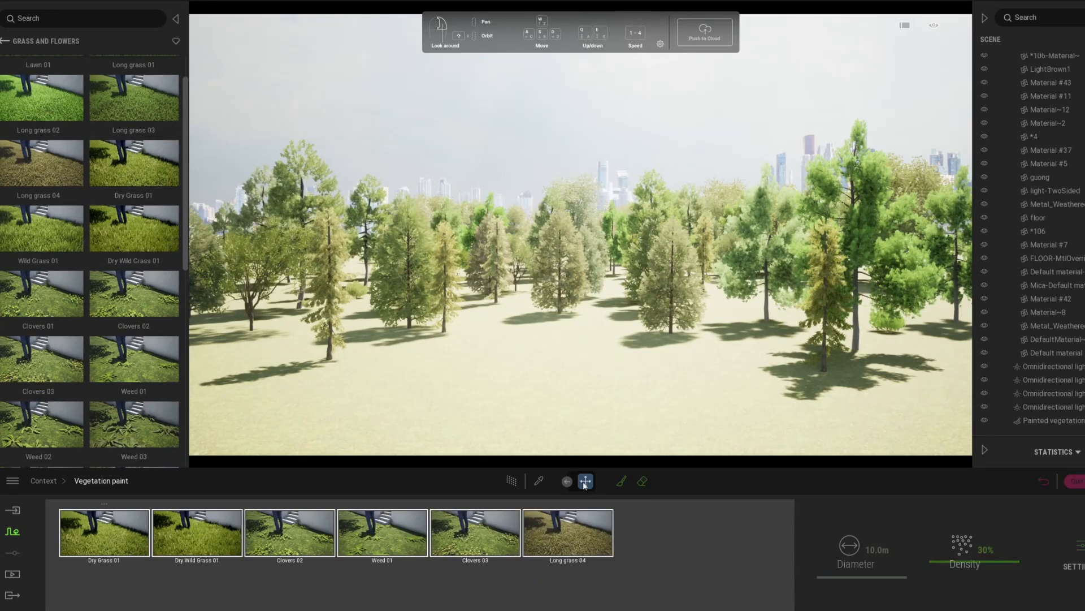
Paint the grass mix over the ground between the house and the trees with a 10 m brush at 30% density.
left_click(621, 481)
mouse_move(634, 311)
right_mouse_down()
mouse_move(645, 338)
mouse_move(621, 306)
mouse_move(636, 312)
right_mouse_up()
left_click(636, 312)
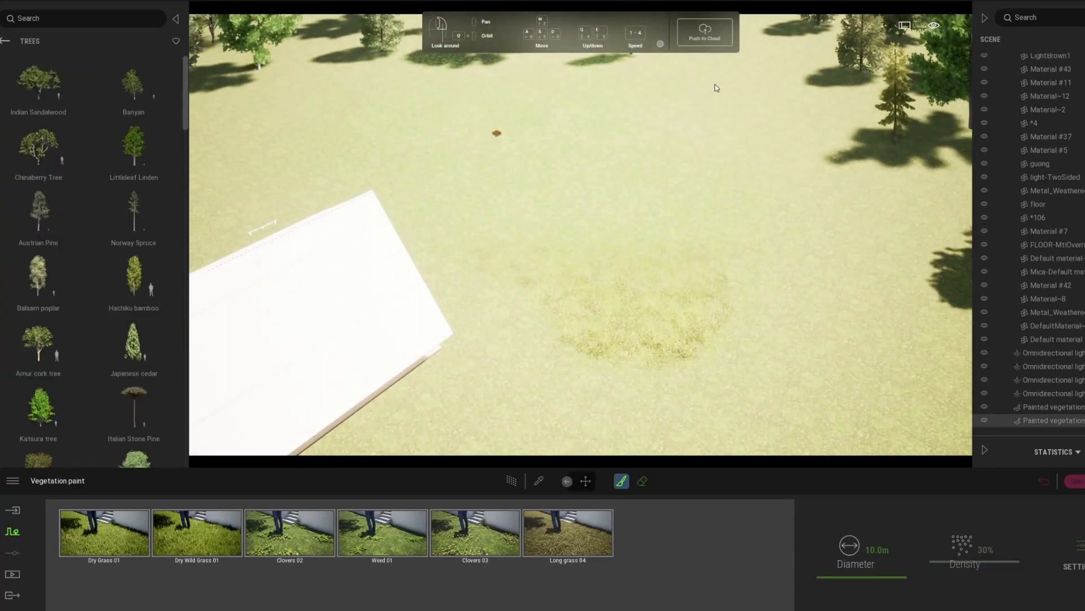
mouse_move(667, 328)
left_mouse_down()
mouse_move(904, 265)
mouse_move(871, 339)
left_mouse_up()
mouse_move(791, 271)
right_mouse_down()
mouse_move(739, 298)
mouse_move(792, 323)
right_mouse_up()
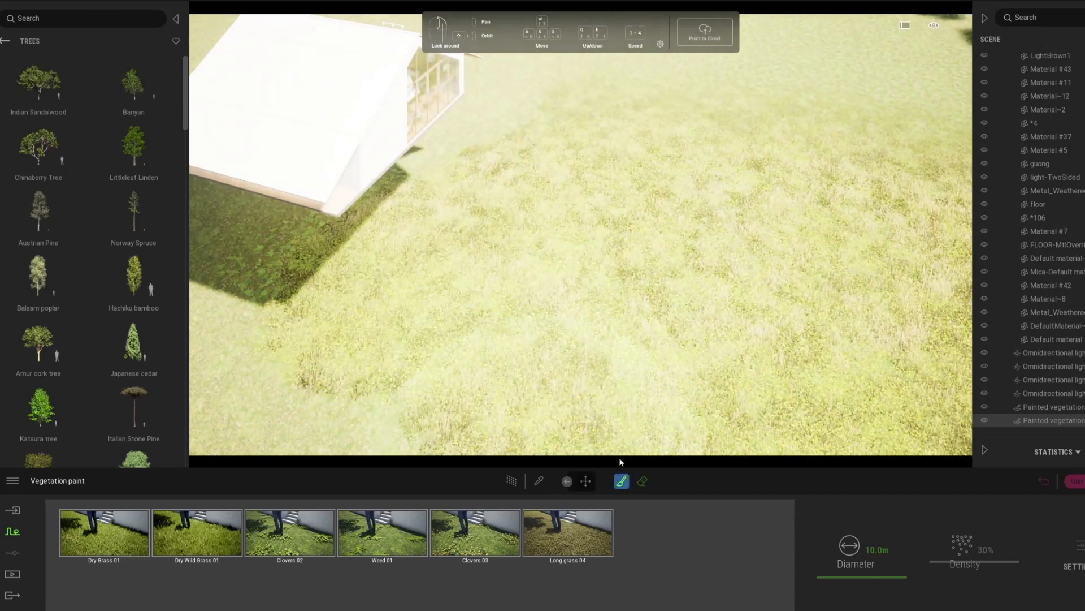
Select the starting ground and raise it toward the base of the house.
left_click(585, 481)
left_click(580, 94)
scroll(579, 94, "down", 1)
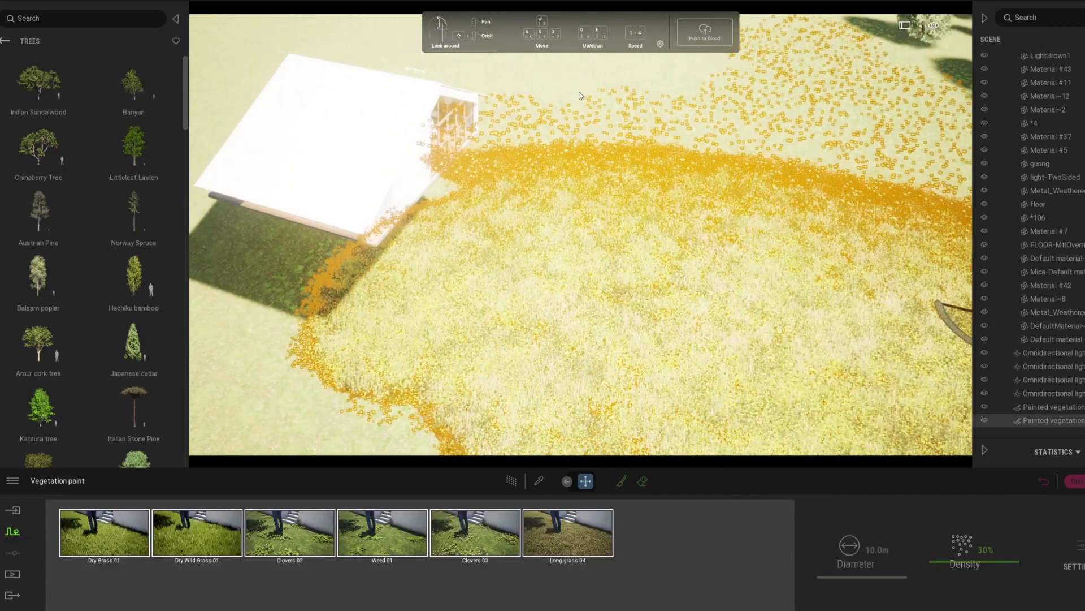
left_click(594, 292)
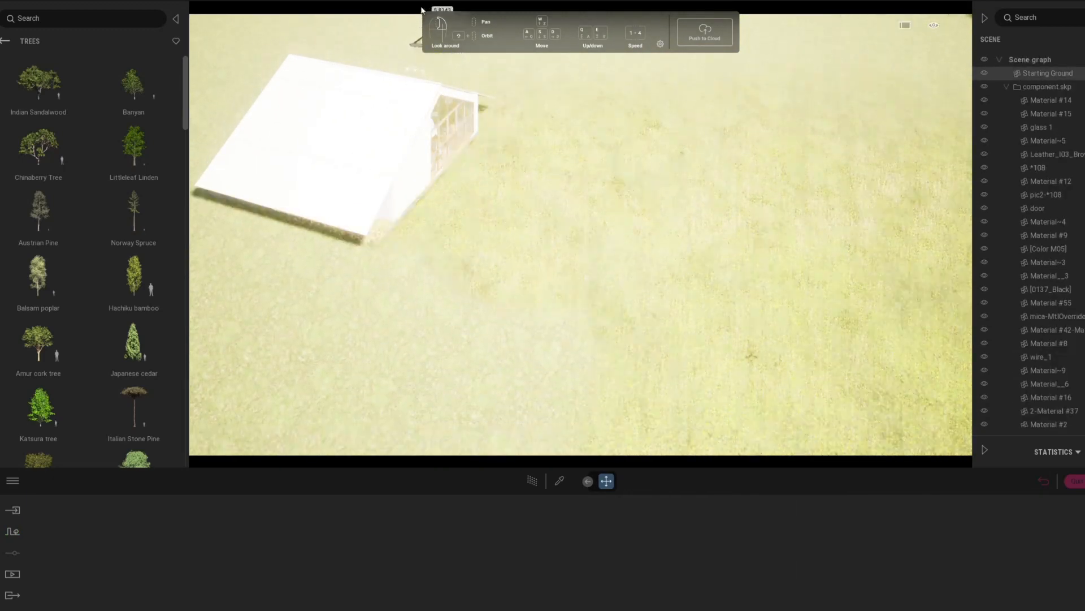
Return to Image1's view and preview the bedroom with the Path Tracer.
left_click(12, 574)
left_click(164, 544)
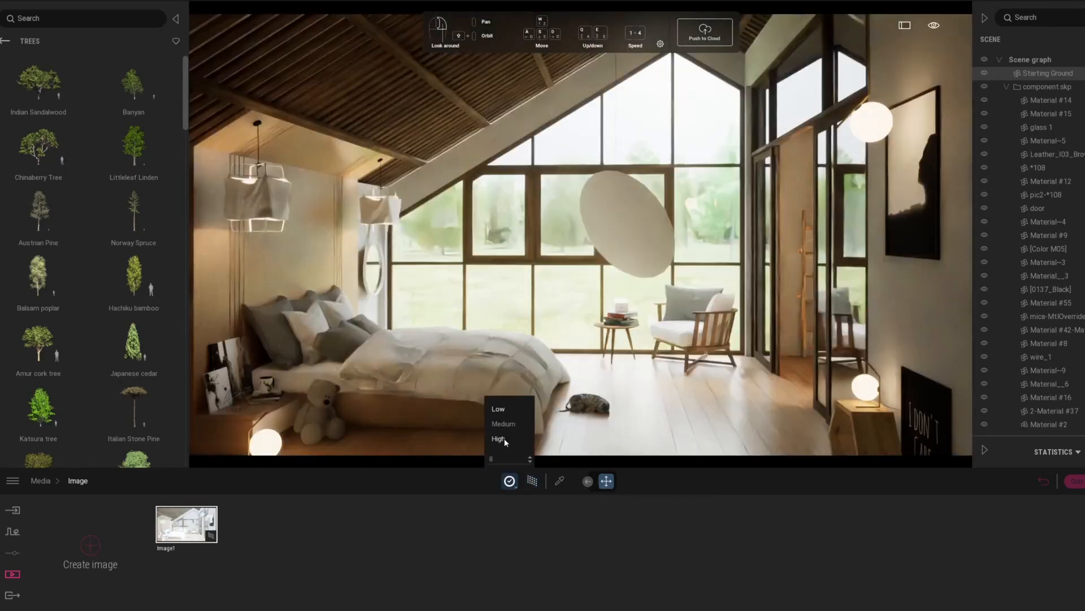
left_click(499, 439)
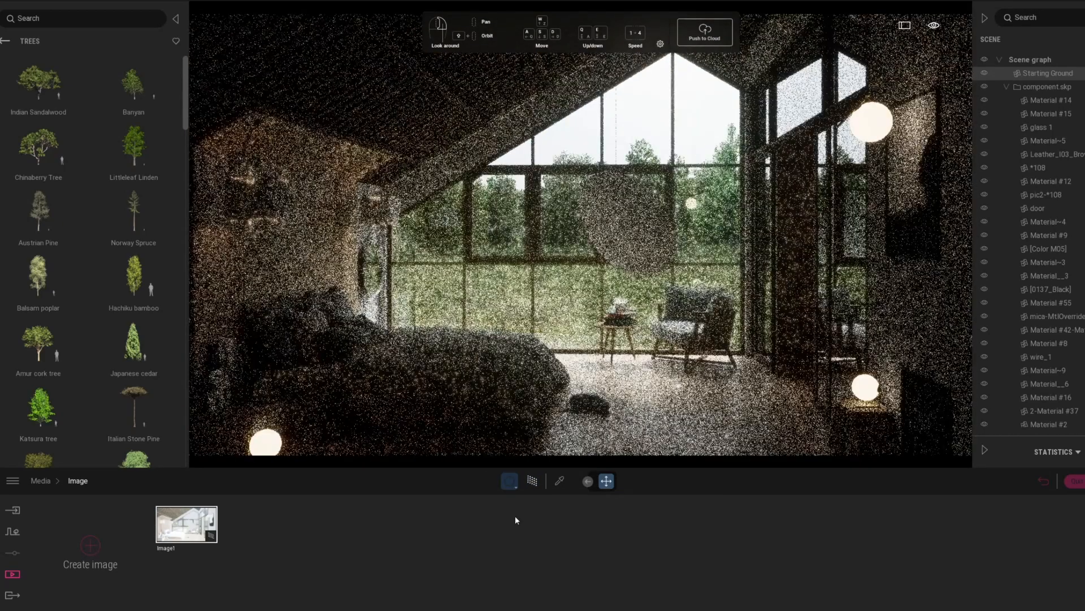
Review Image1's output size and the export settings, and return to the media options.
left_click(12, 596)
left_click(13, 575)
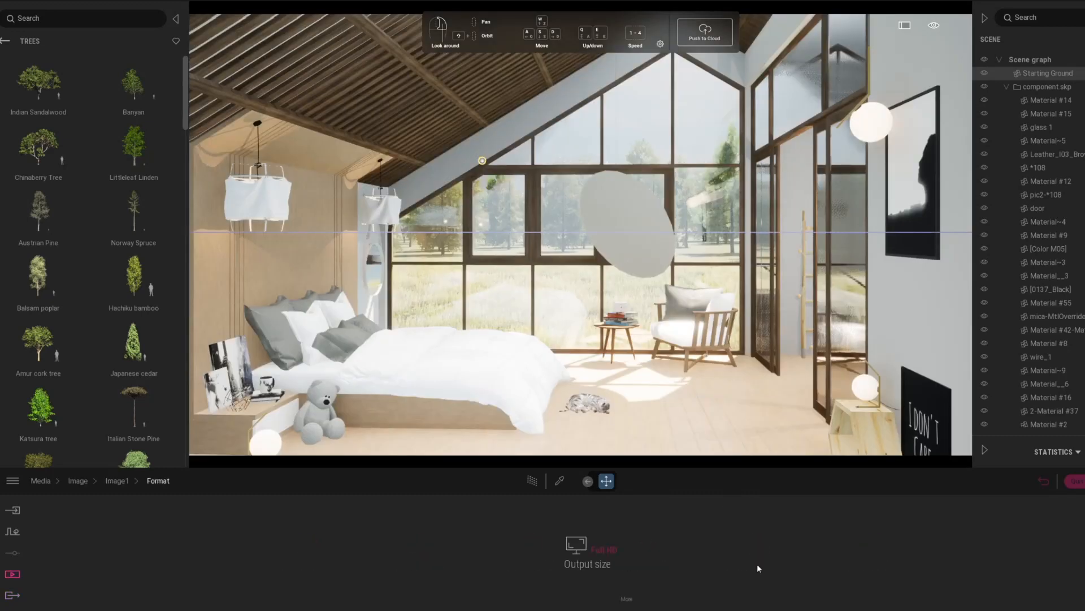
left_click(576, 496)
left_click(12, 594)
left_click(927, 560)
left_click(13, 575)
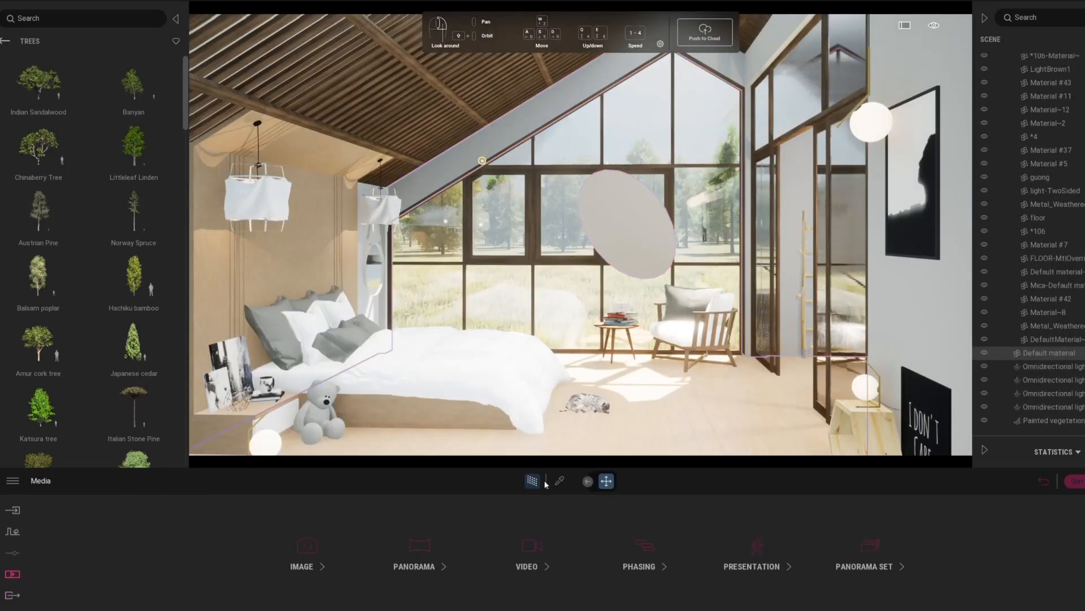
Pick the Reflective glass of the glazed sliding doors and raise its opacity to 69%.
left_click(559, 481)
left_click(854, 269)
left_click_drag(633, 522, 632, 581)
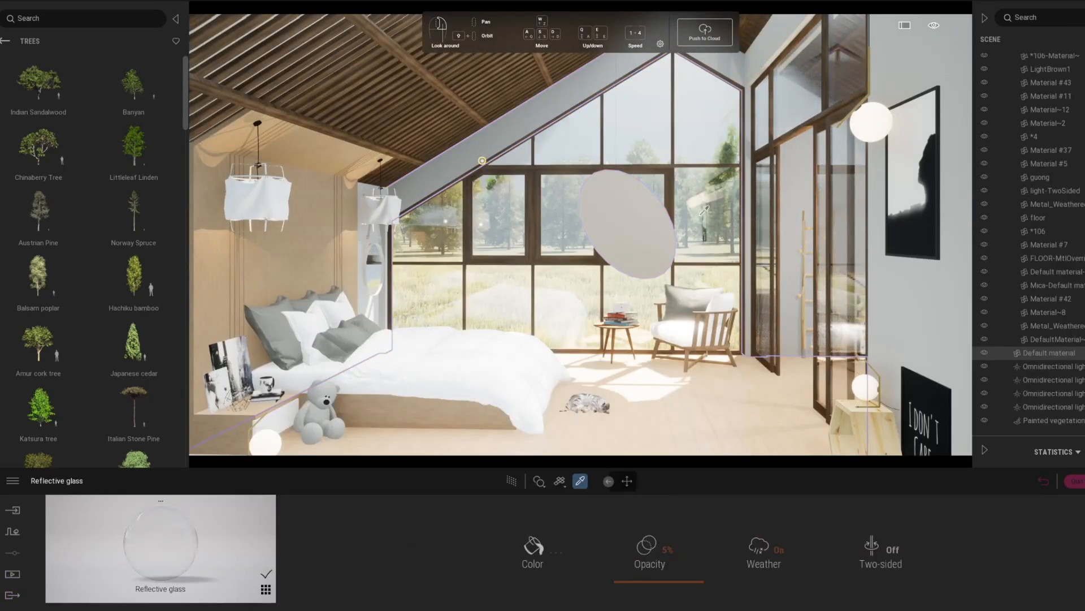
left_click_drag(626, 533, 508, 480)
Preview the room with the Path Tracer at the Low preset and set the door glass's opacity to 66%.
left_click(502, 481)
mouse_move(486, 471)
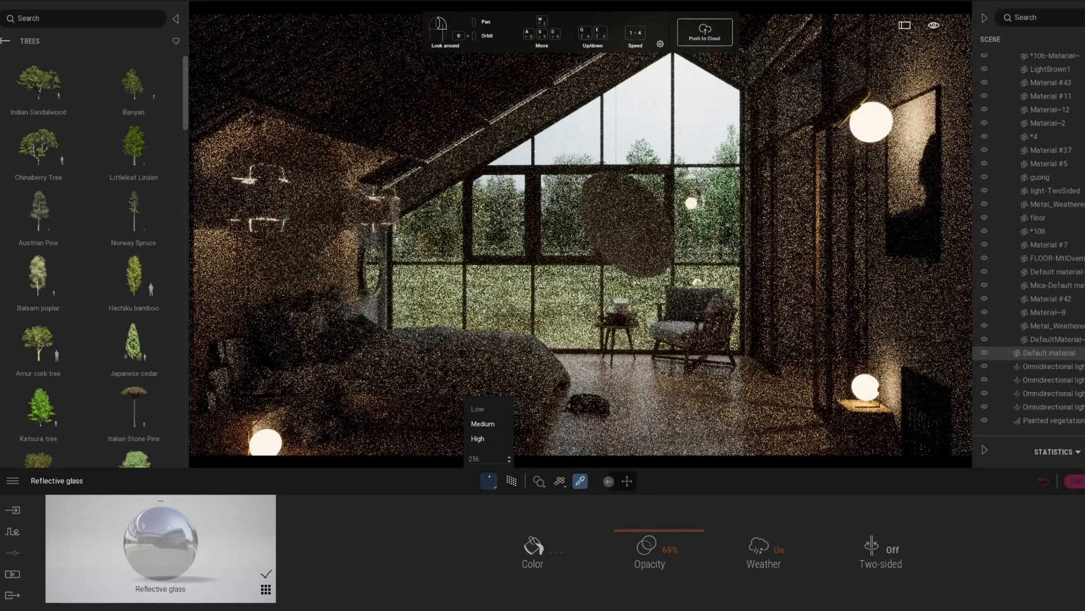
left_click(478, 408)
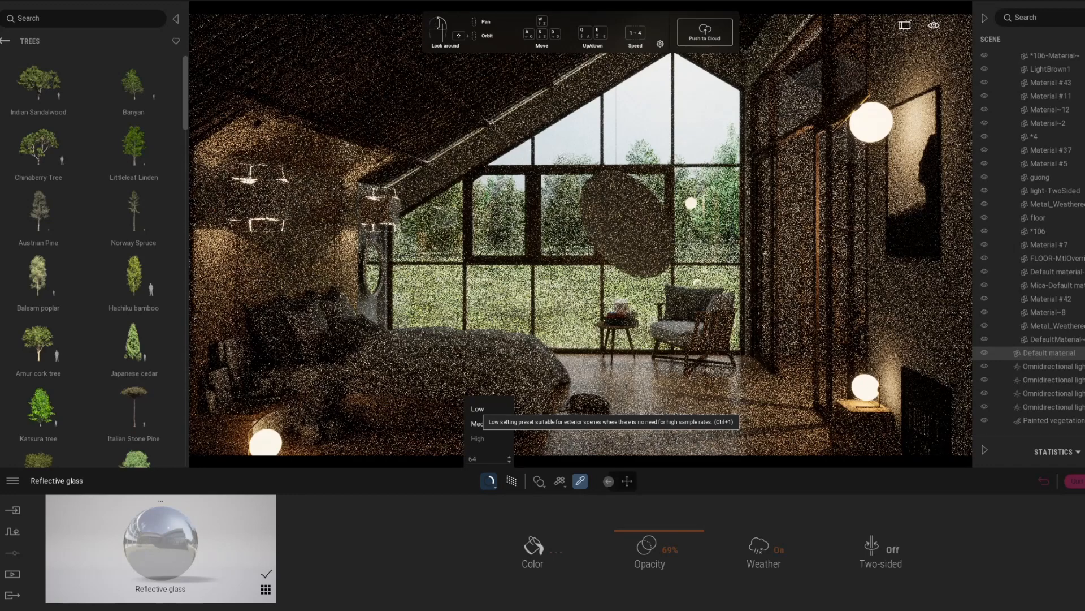
left_click_drag(625, 533, 598, 516)
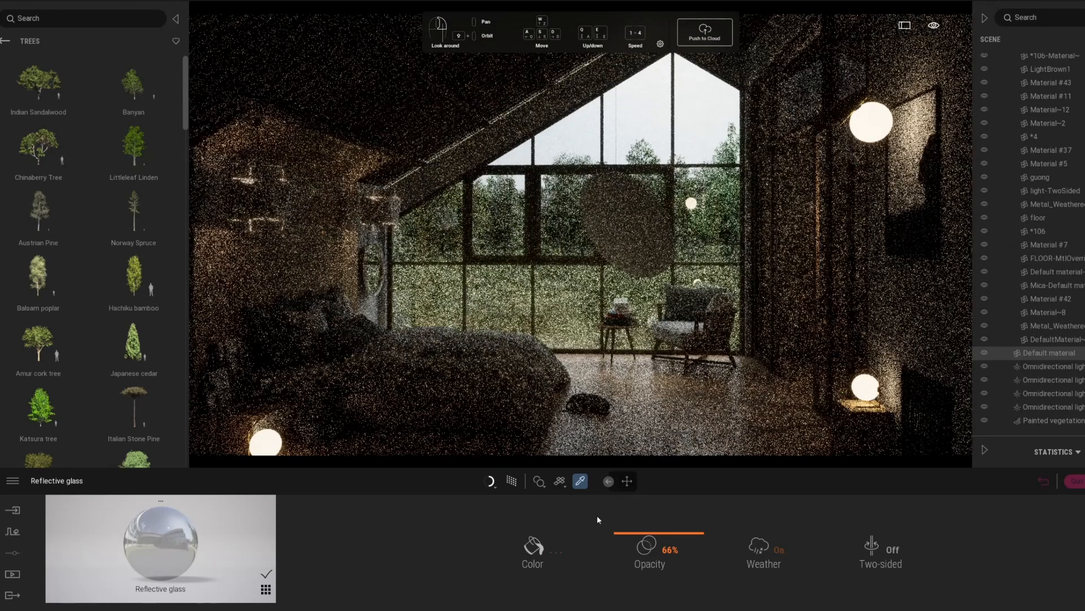
Set the opacity of the sliding doors' Reflective glass to 18%.
left_click_drag(597, 515, 633, 568)
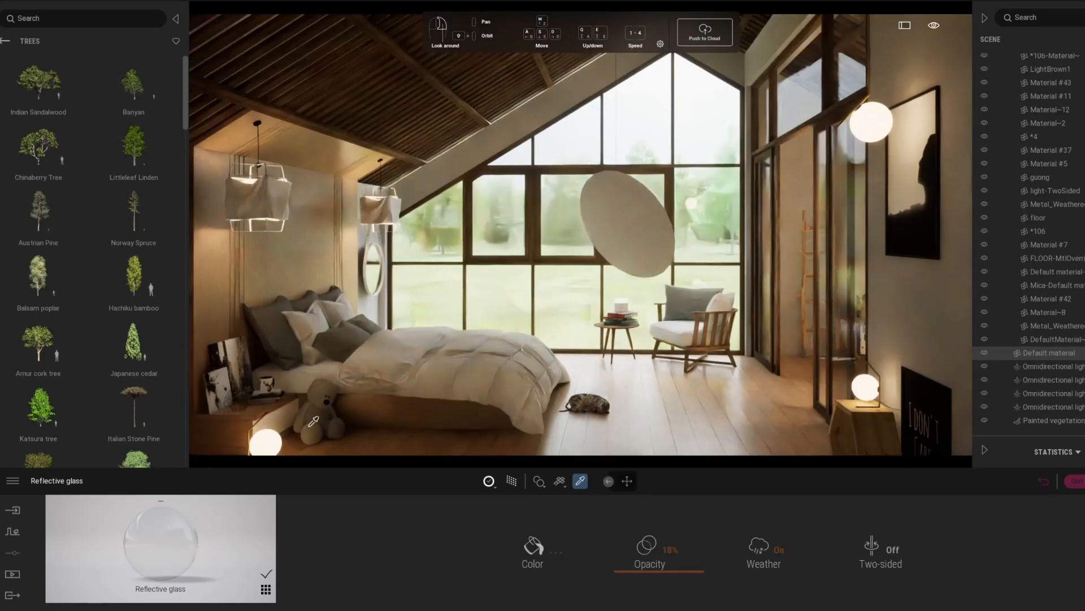
Browse the Fur materials among the library's surfaces and return to the surface categories.
left_click(5, 42)
left_click(5, 43)
left_click(139, 232)
left_click(56, 156)
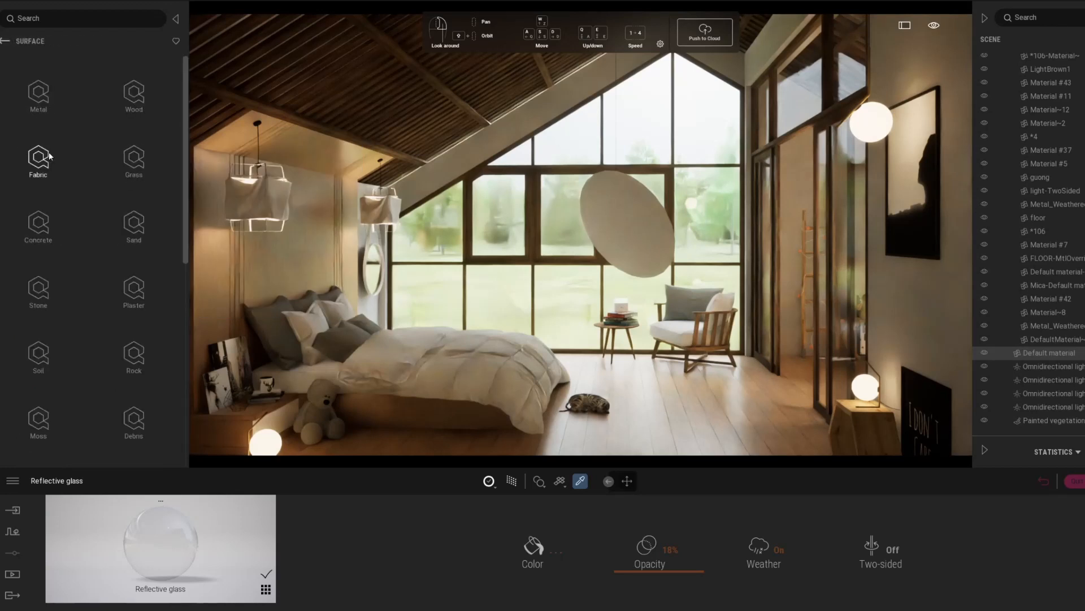
scroll(63, 160, "down", 5)
left_click(134, 115)
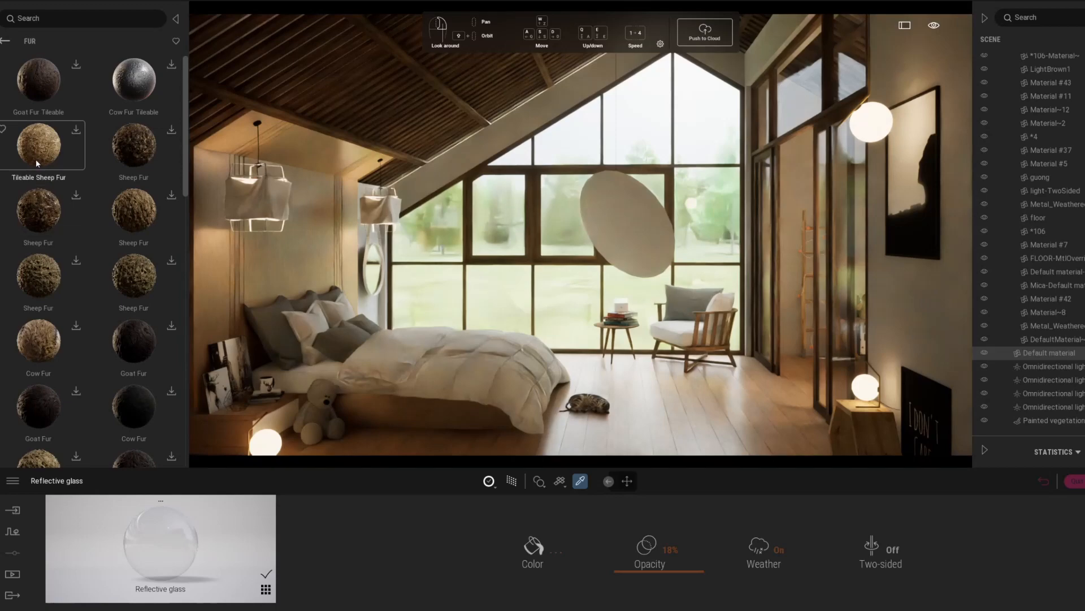
scroll(36, 158, "down", 5)
left_click(5, 41)
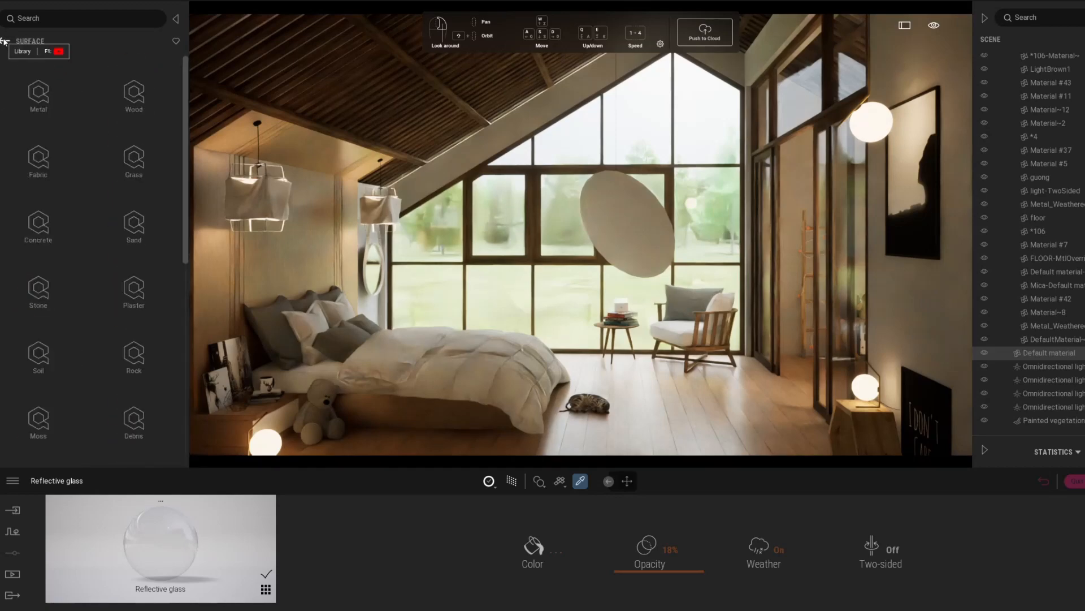
Raise the reflection of the wall picture's pic1 material and the floor-standing poster's pic2 material.
left_click(926, 183)
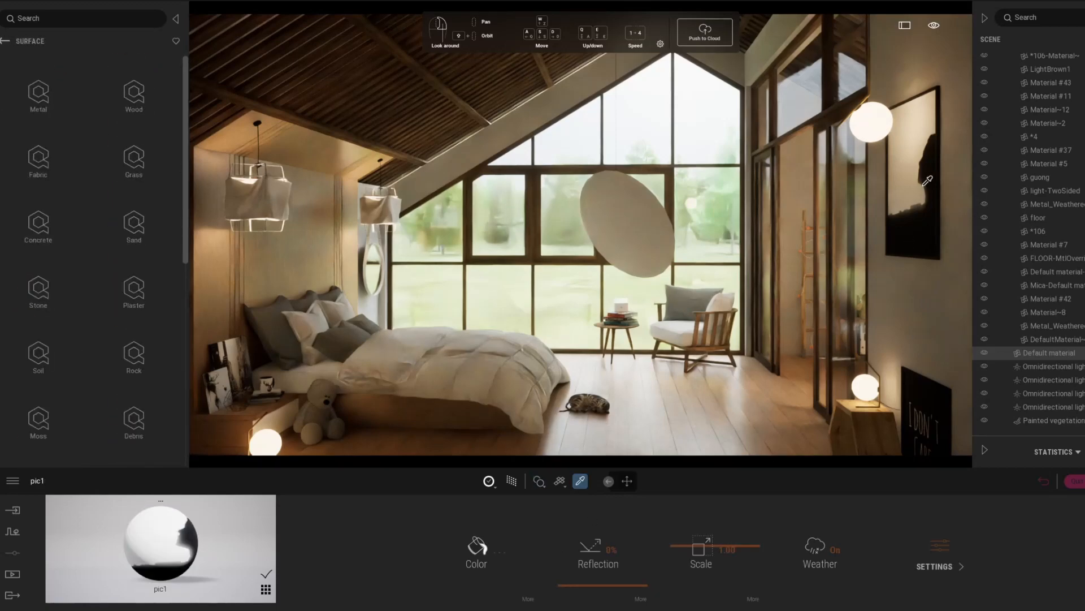
left_click_drag(603, 585, 603, 505)
left_click(901, 416)
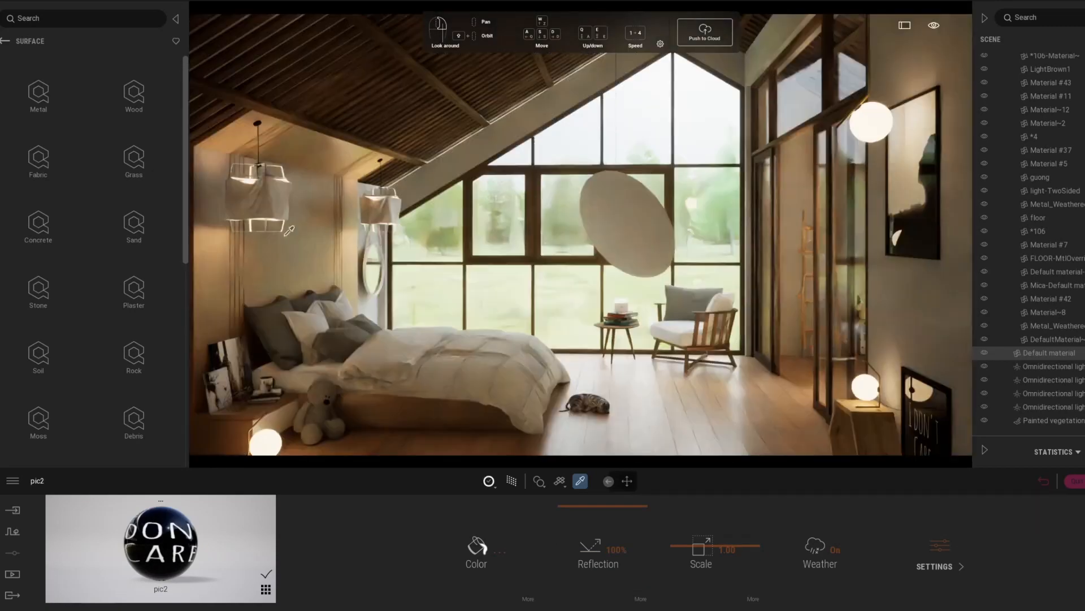
Recolor the Brick Bond Maple Parquet material behind the bed to a pale neutral grey.
left_click(289, 231)
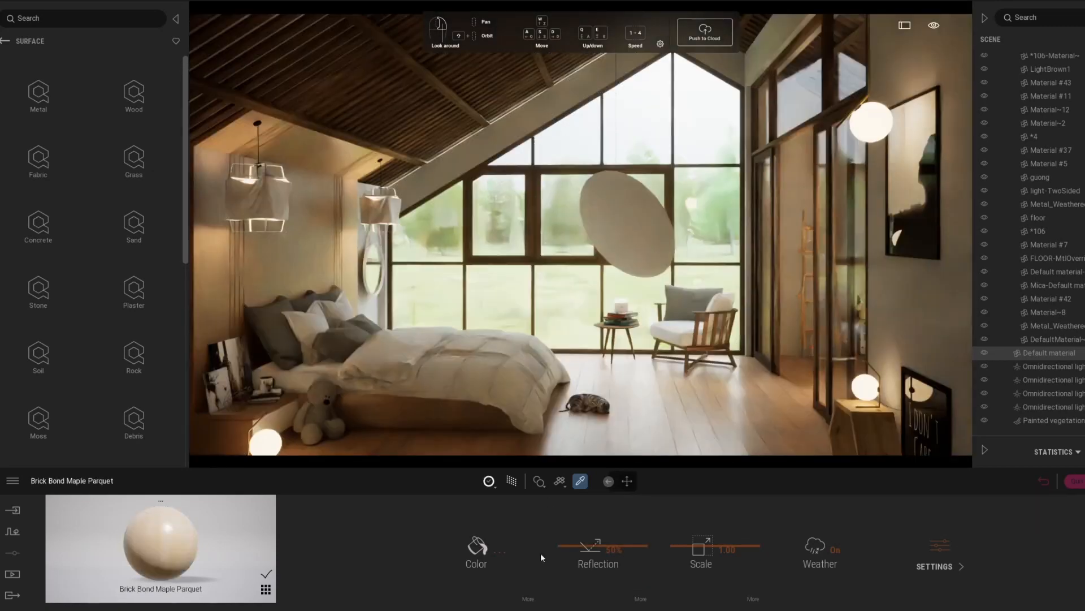
left_click(477, 546)
left_click(490, 290)
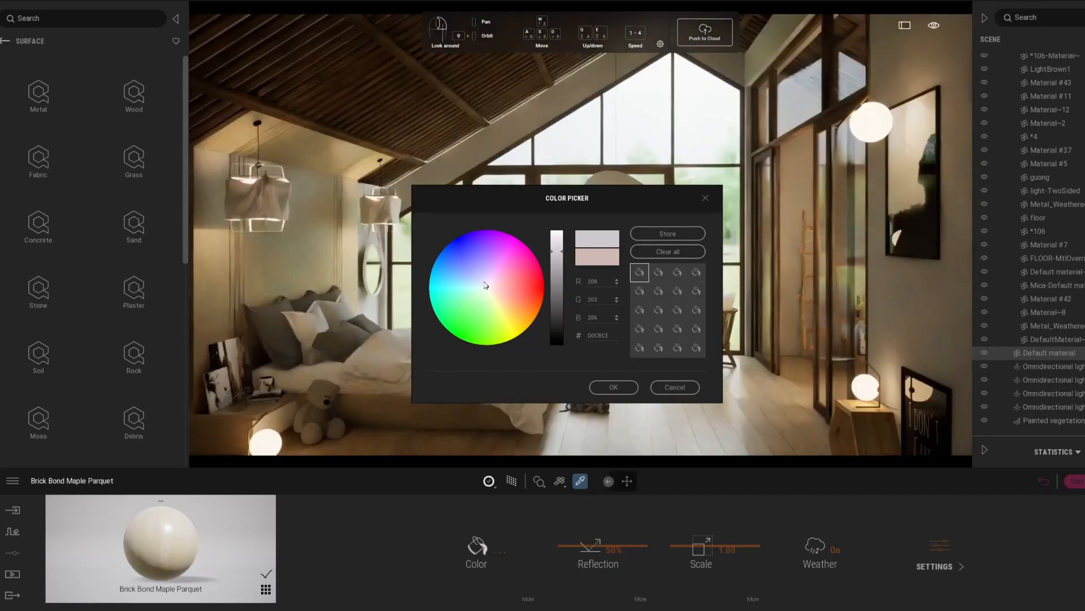
left_click(484, 284)
left_click(536, 511)
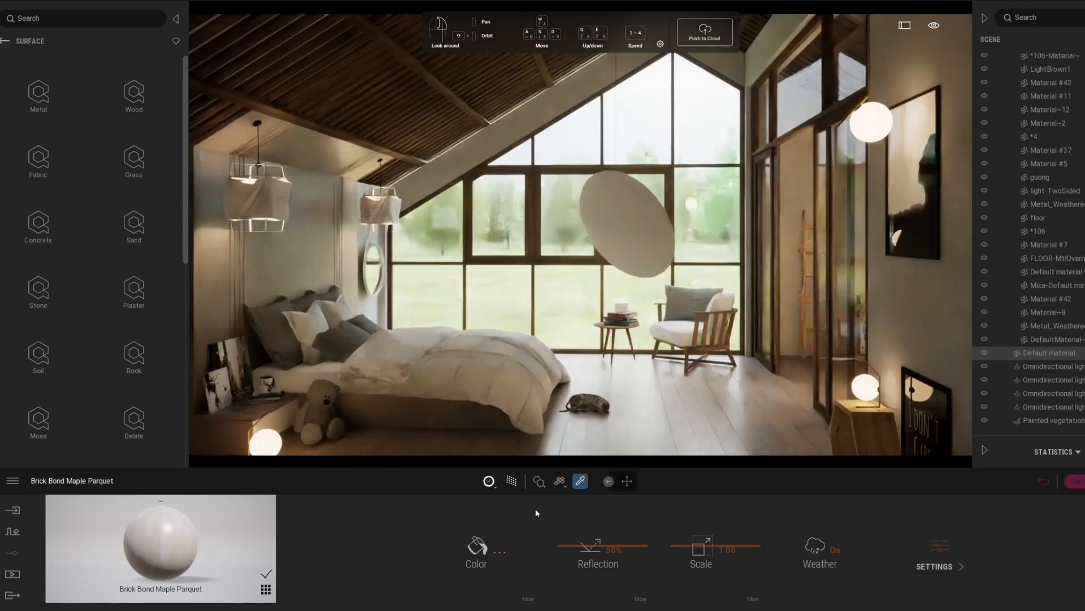
Set the pendant lampshade's 1-TwoSided material to 11% grunge and 81% luminosity.
left_click(261, 207)
left_click_drag(836, 583, 834, 575)
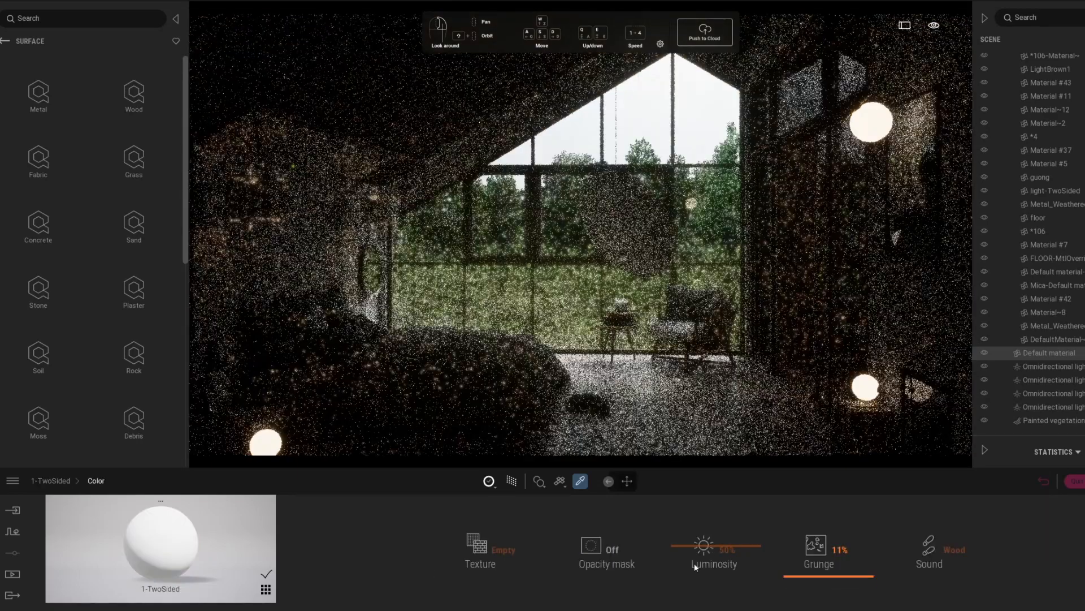
left_click_drag(695, 565, 685, 520)
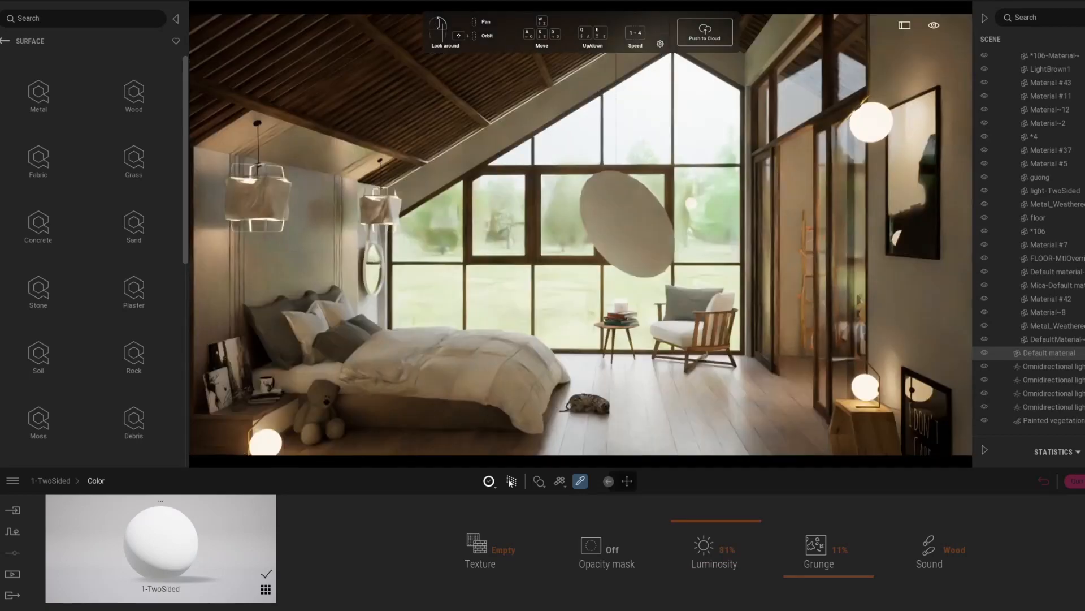
Set the glow of the pendant lampshade's material to 0 nit and preview the room with the Path Tracer.
key("r")
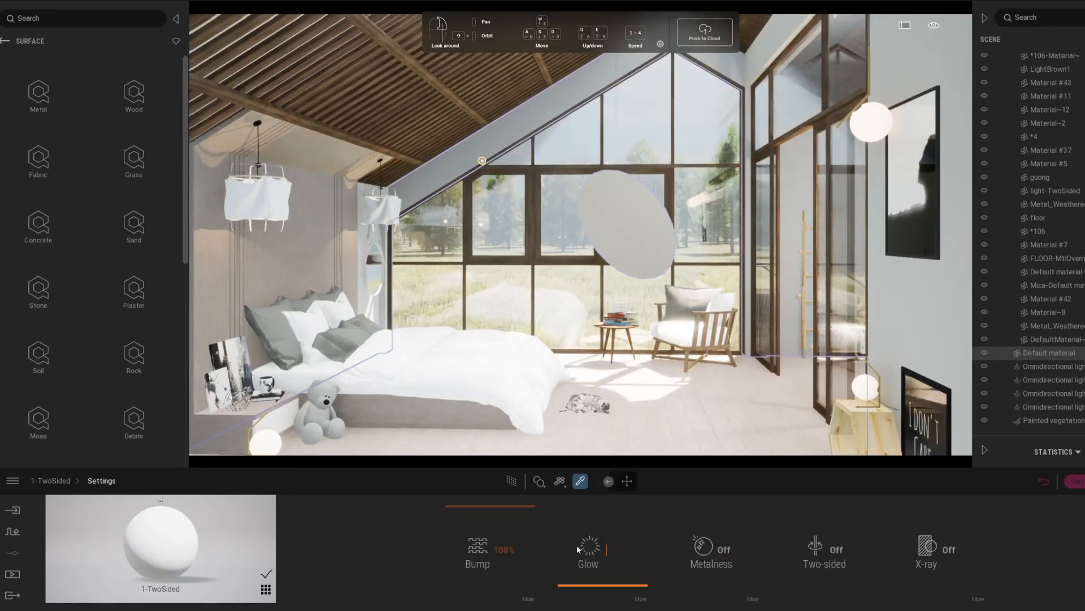
left_click(582, 547)
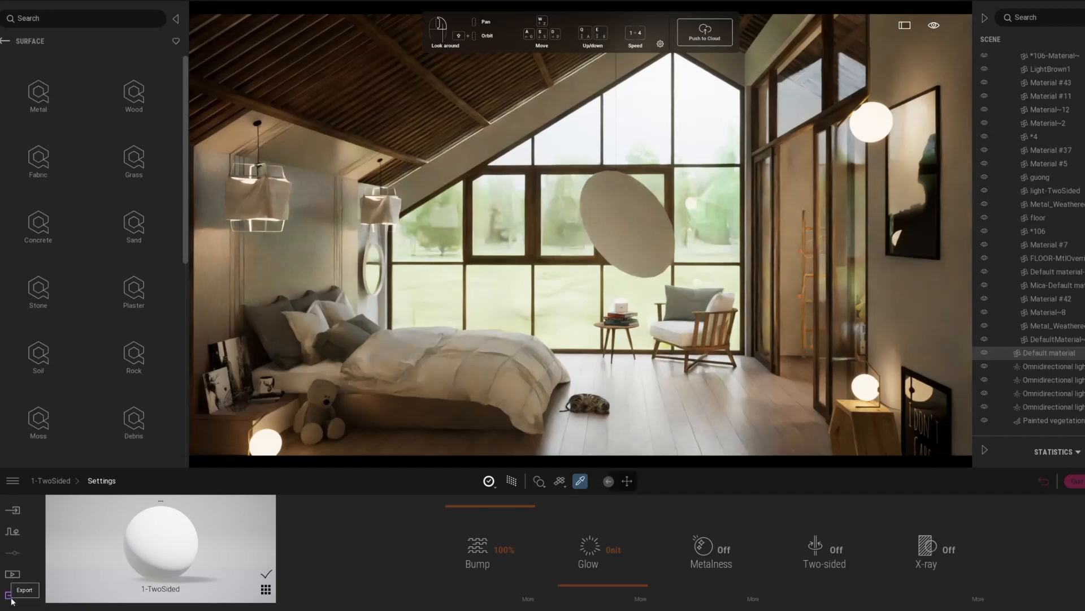
Open the export options for rendering the room.
left_click(10, 596)
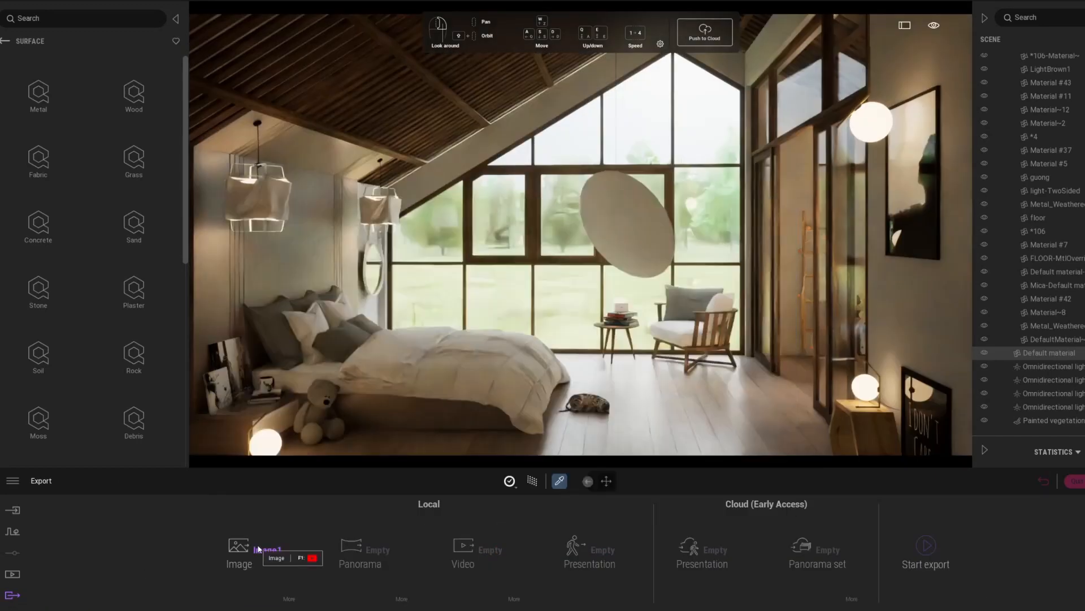